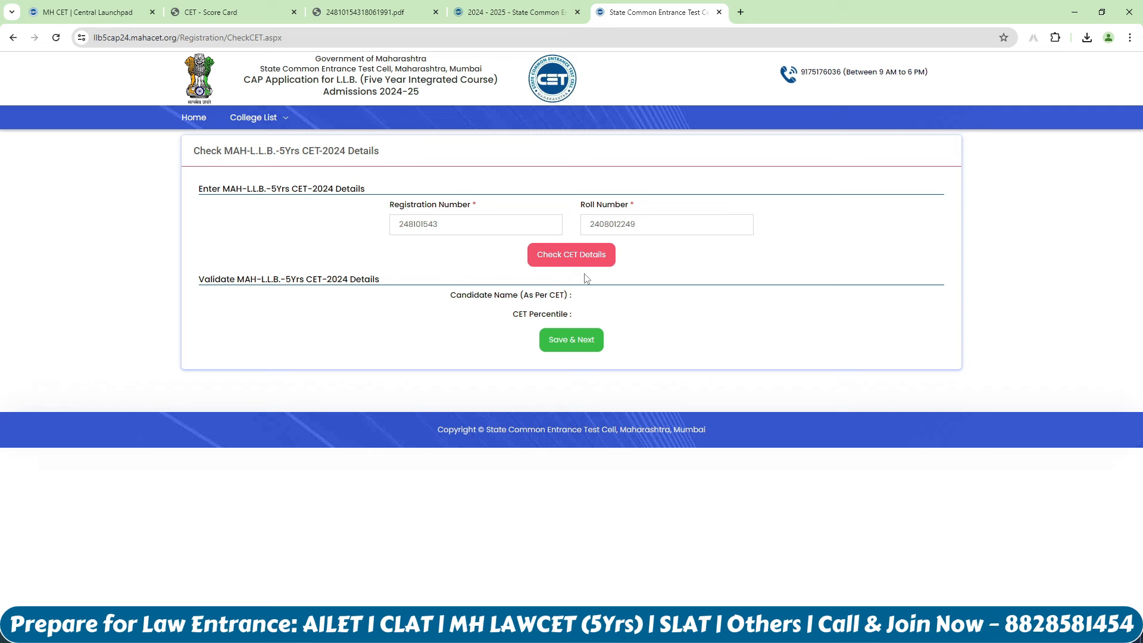
Step: Register as Mr., Male, born 02/01/2010, with the account password
{"action": "left_click", "coordinate": [586, 344]}
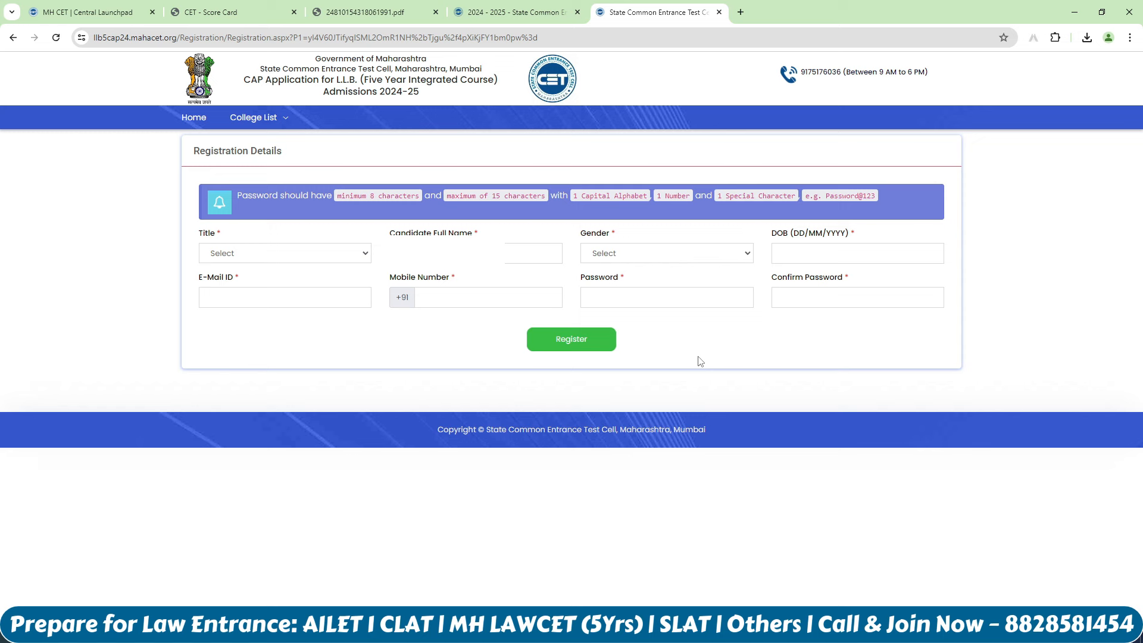
{"action": "left_click", "coordinate": [286, 255]}
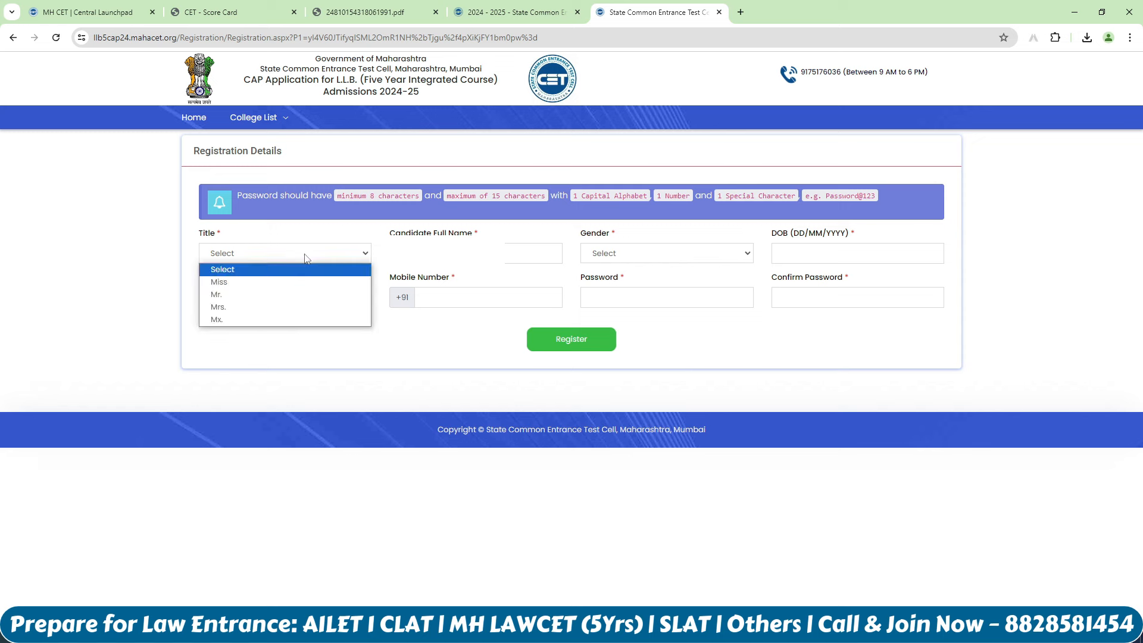
{"action": "left_click", "coordinate": [284, 296]}
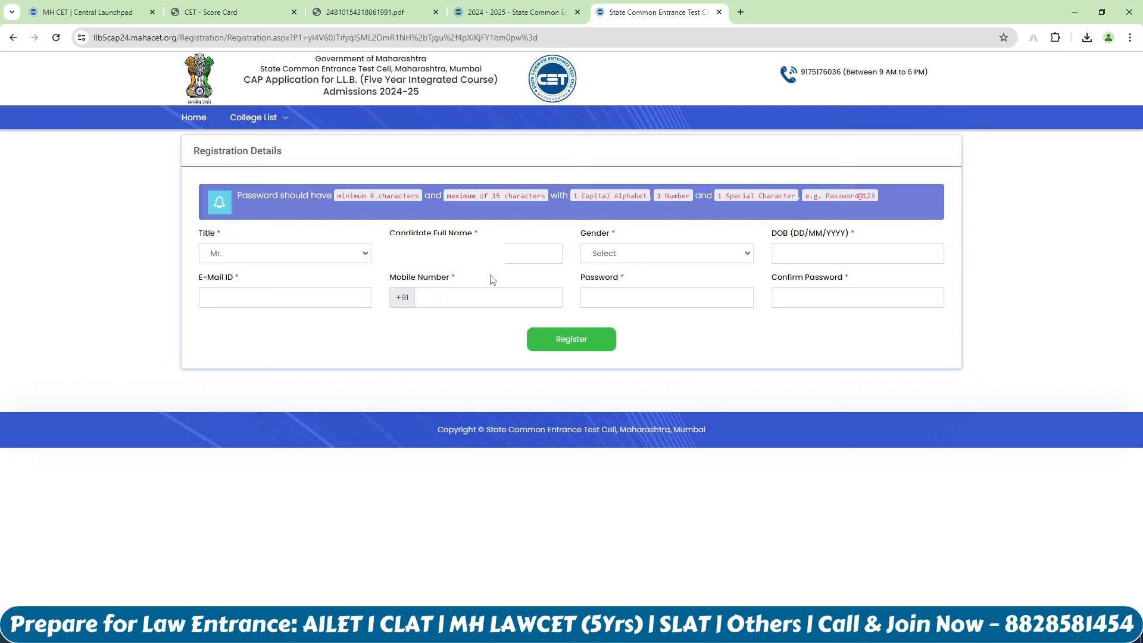
{"action": "left_click", "coordinate": [613, 256]}
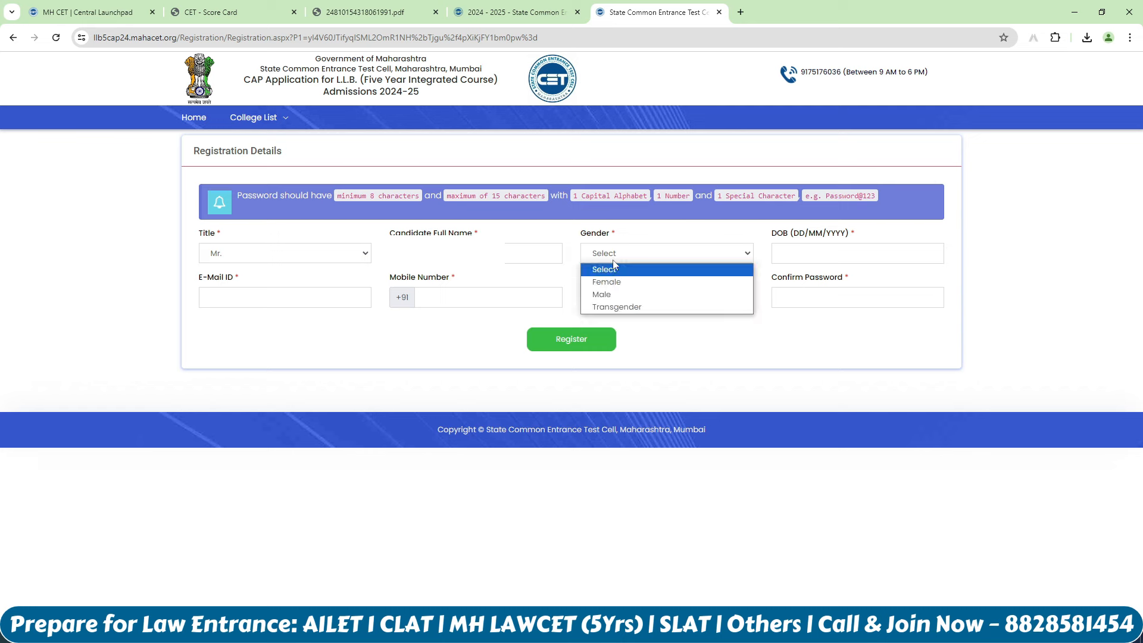
{"action": "left_click", "coordinate": [619, 294]}
{"action": "left_click", "coordinate": [795, 259]}
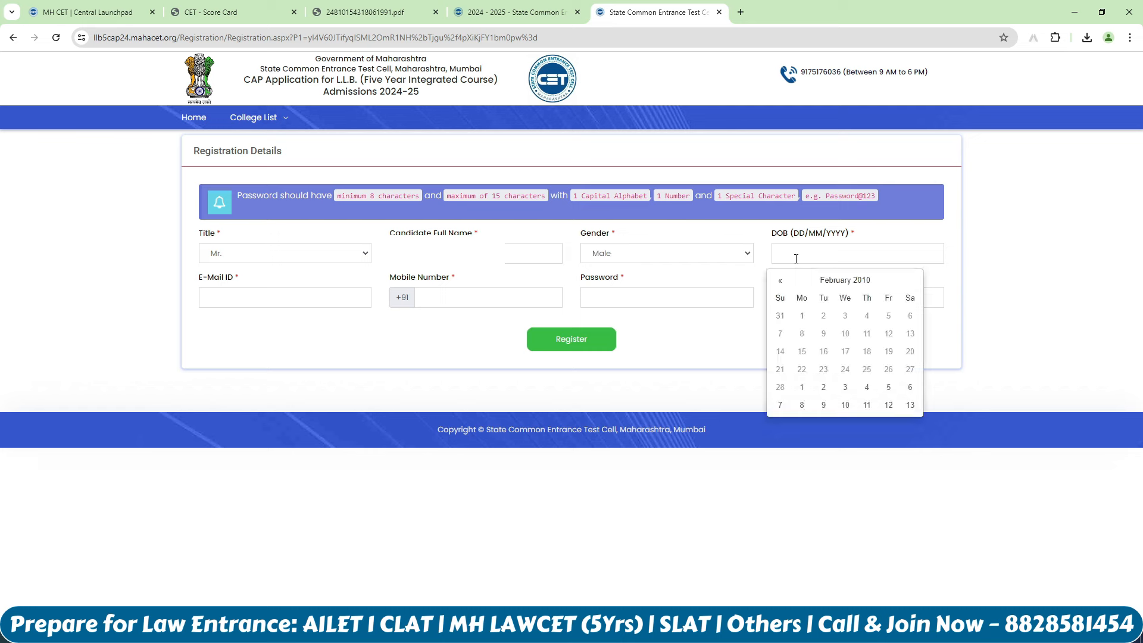
{"action": "left_click", "coordinate": [801, 316]}
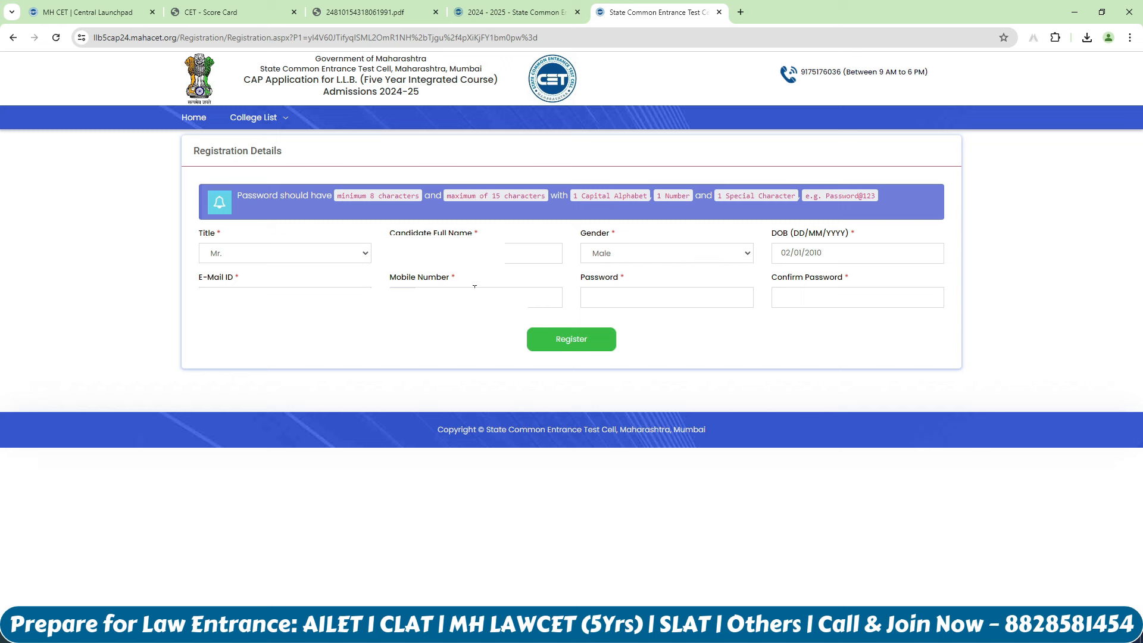
{"action": "key", "text": "ctrl+v"}
{"action": "left_click", "coordinate": [571, 339]}
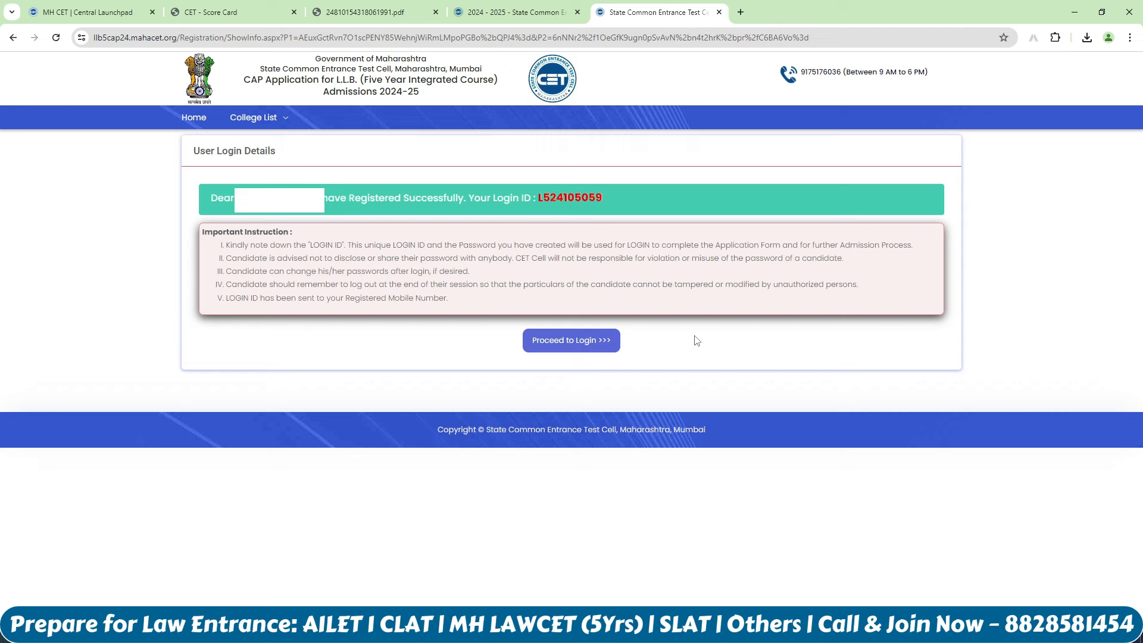
Step: Log in with the new login ID and password to reach the candidate dashboard
{"action": "left_click", "coordinate": [574, 347]}
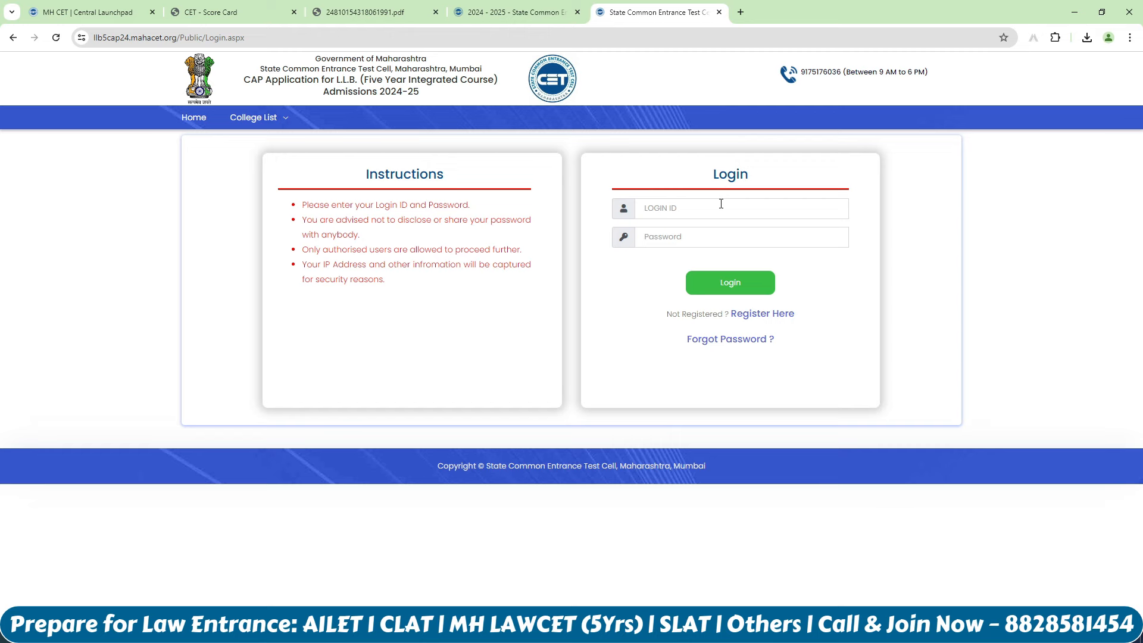
{"action": "left_click", "coordinate": [716, 276]}
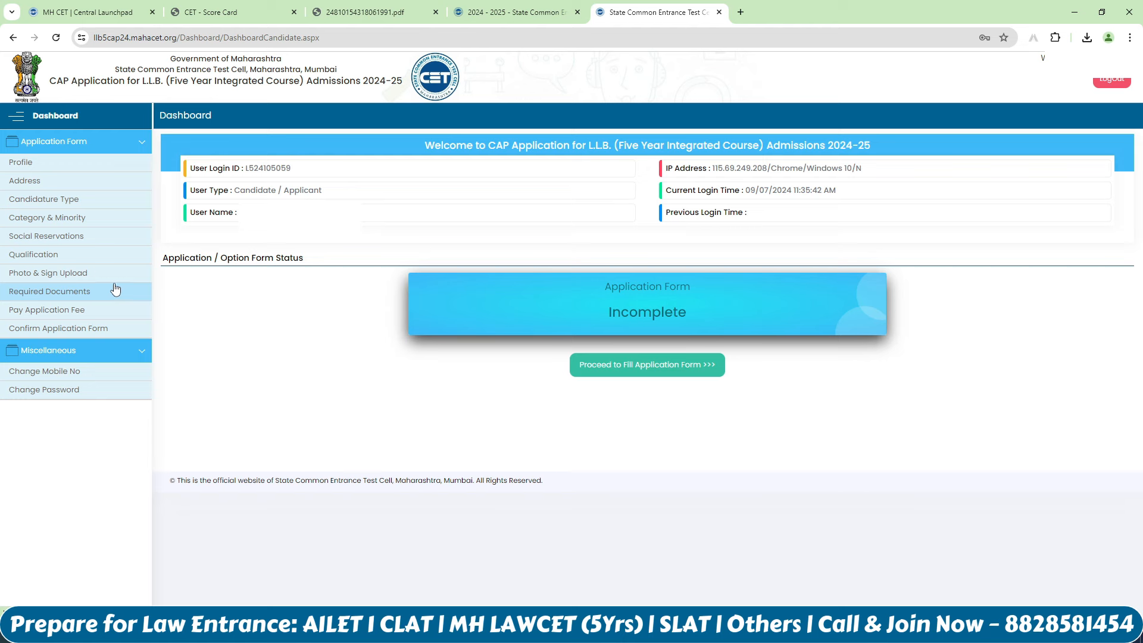
Step: Start the application form and enter the Marathi name, father's name and mother's name
{"action": "left_click", "coordinate": [617, 372]}
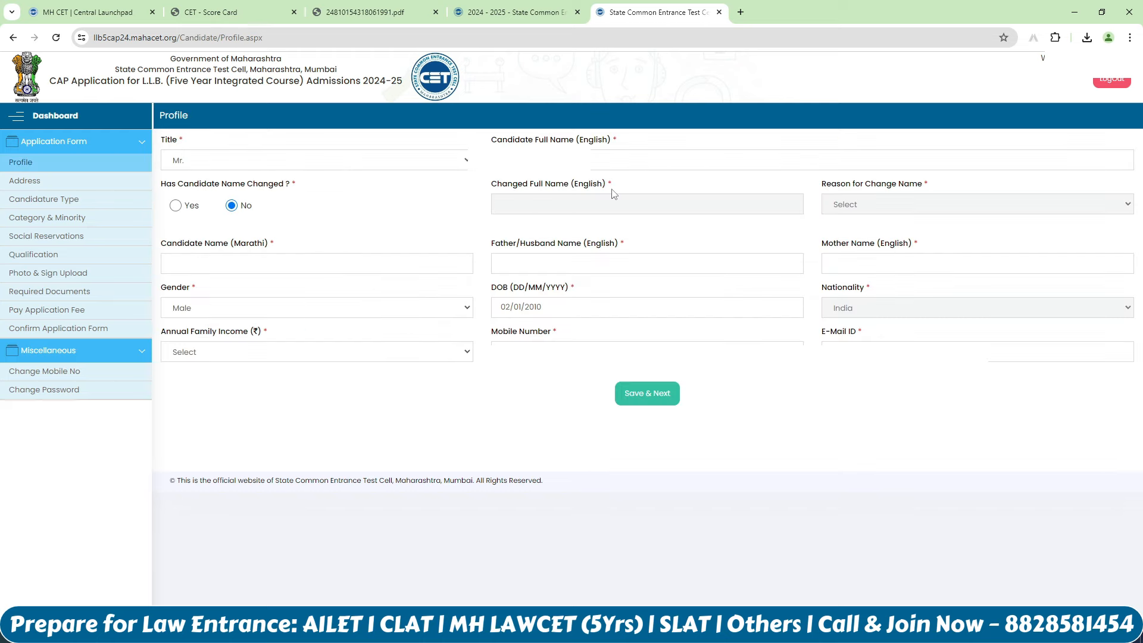
{"action": "left_click", "coordinate": [325, 266]}
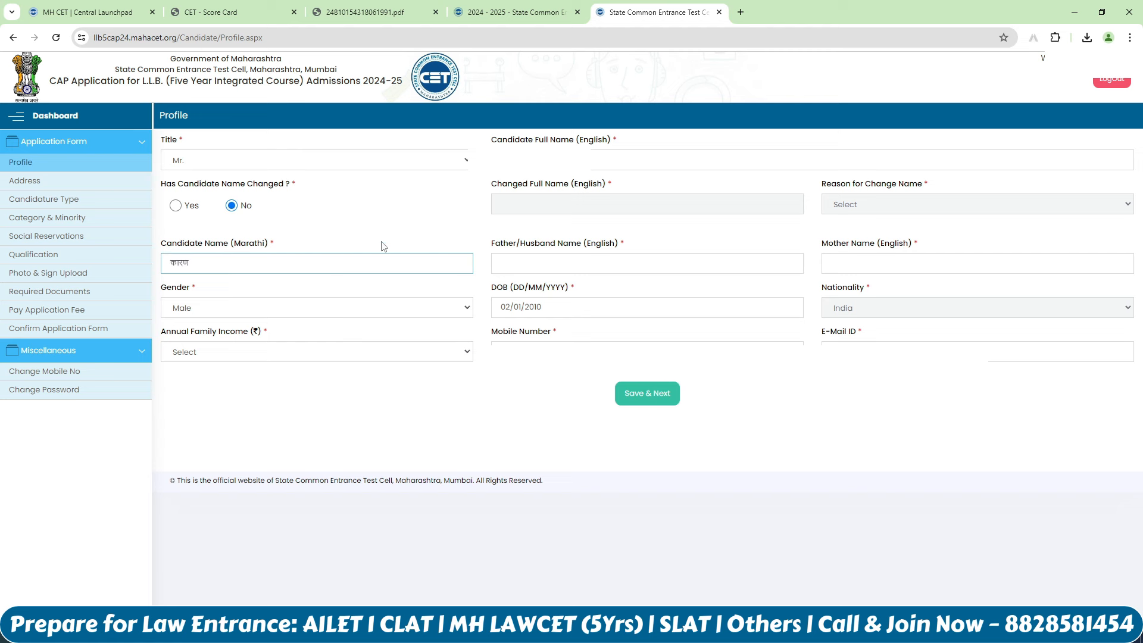
{"action": "left_click", "coordinate": [382, 242]}
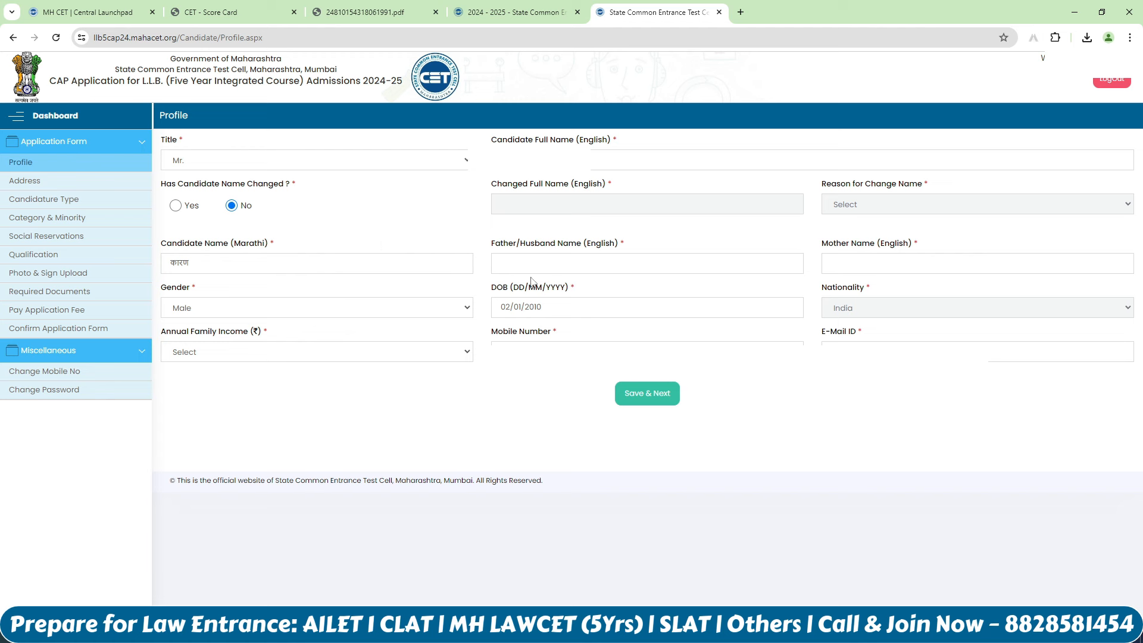
{"action": "left_click", "coordinate": [574, 266]}
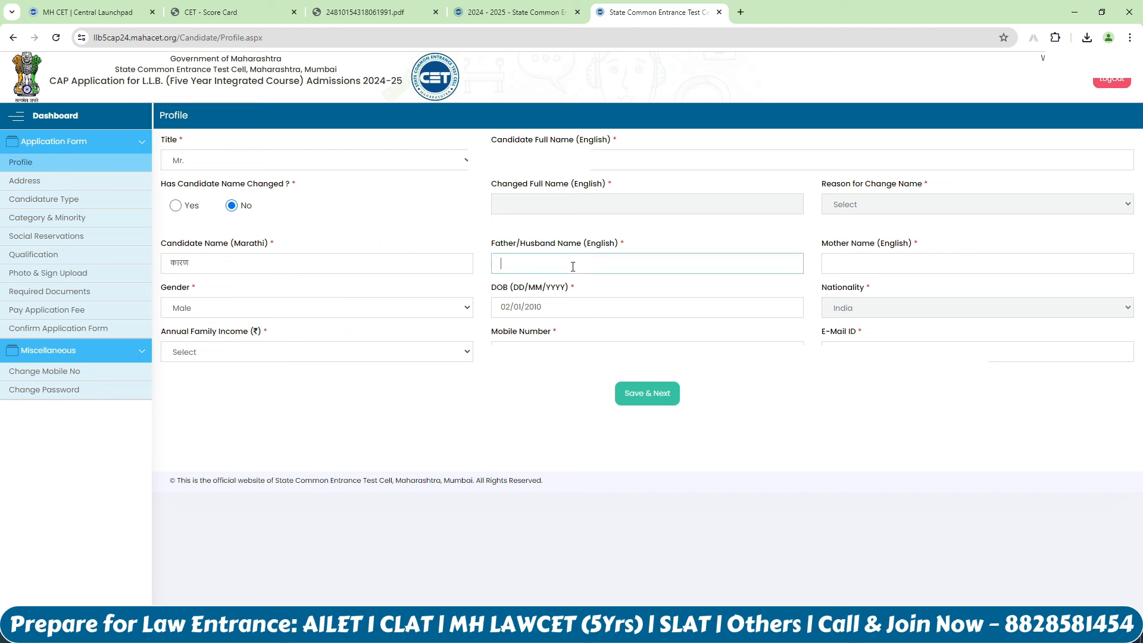
{"action": "type", "text": "ROHIT"}
{"action": "left_click", "coordinate": [870, 269]}
{"action": "type", "text": "SITA"}
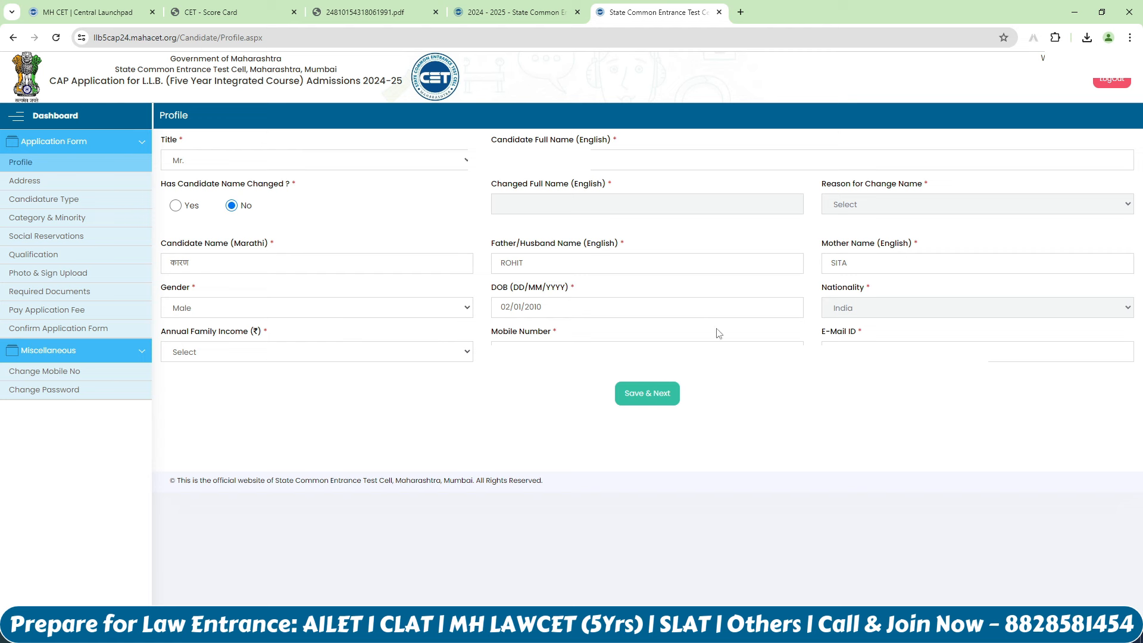
Step: Select annual family income 1,00,001 - 1,50,000 and save the profile
{"action": "left_click", "coordinate": [377, 355]}
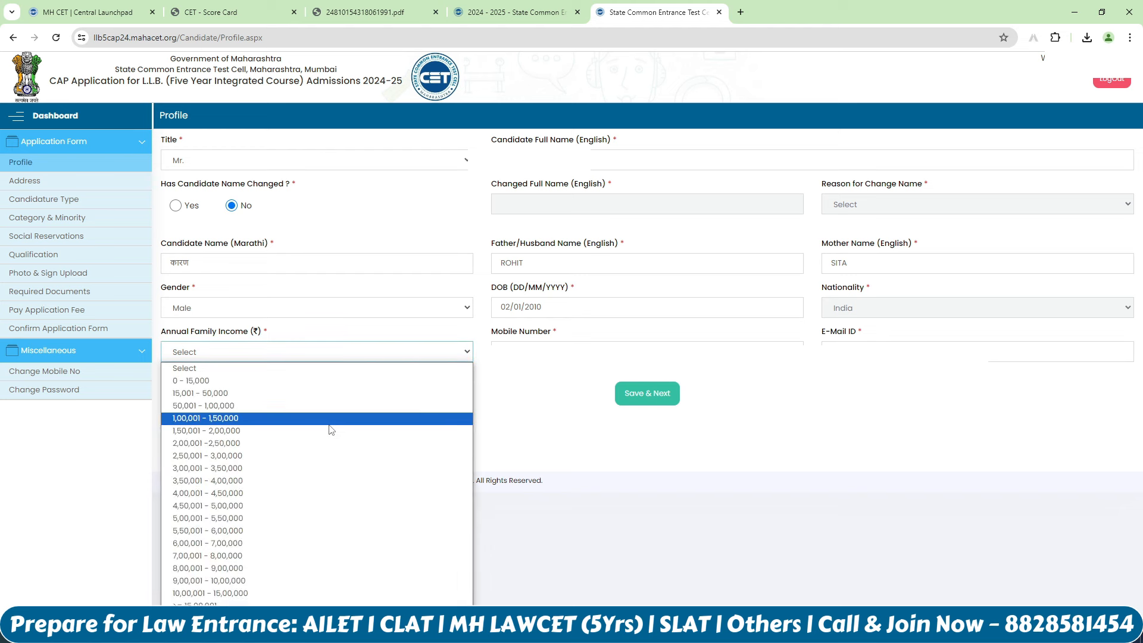
{"action": "left_click", "coordinate": [329, 418]}
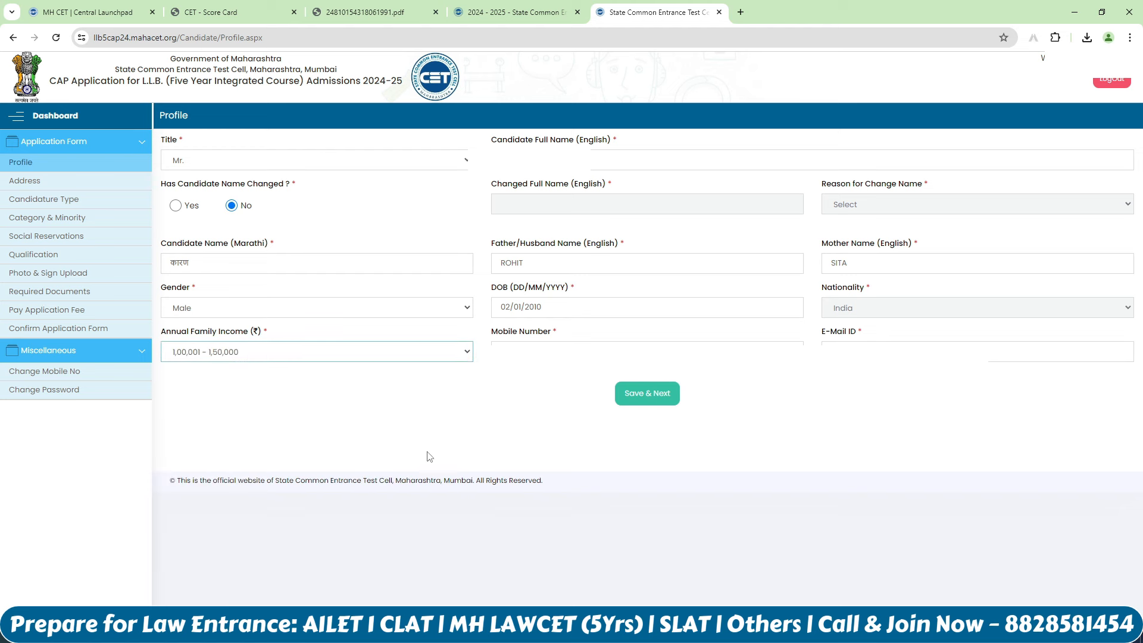
{"action": "left_click", "coordinate": [505, 399]}
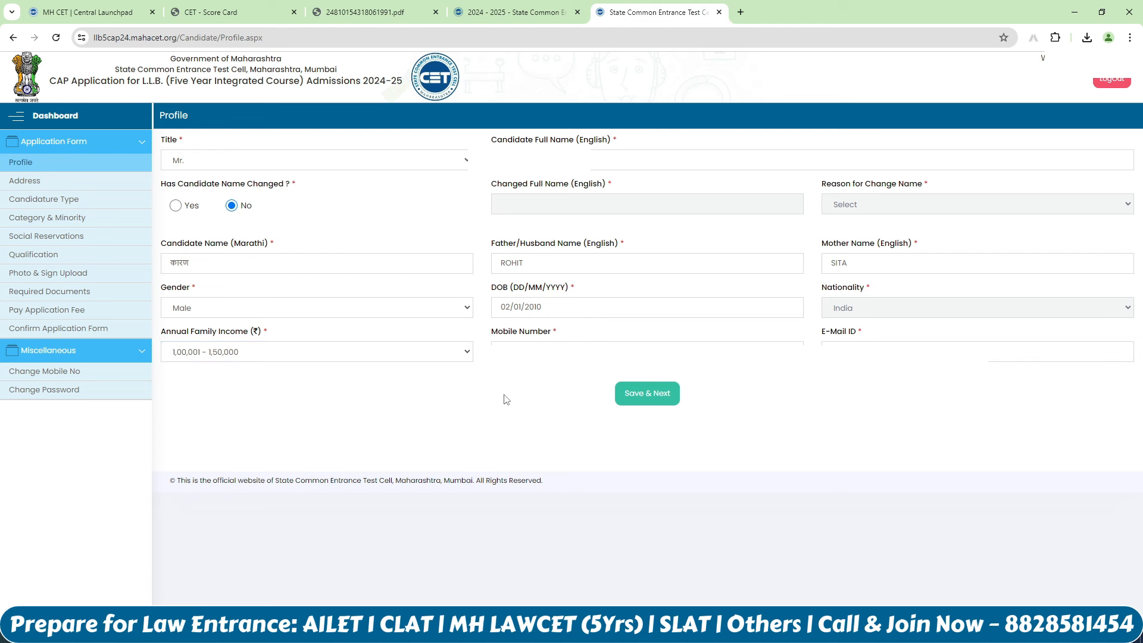
{"action": "left_click", "coordinate": [646, 392]}
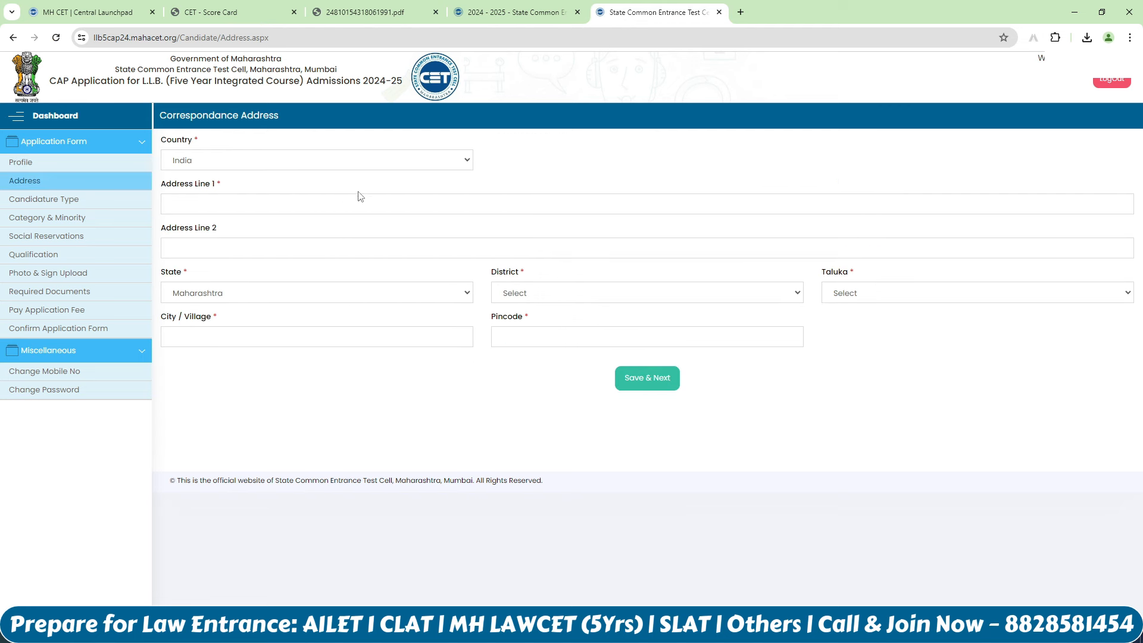
Step: Enter the address line and choose Palghar as both district and taluka
{"action": "left_click", "coordinate": [403, 207]}
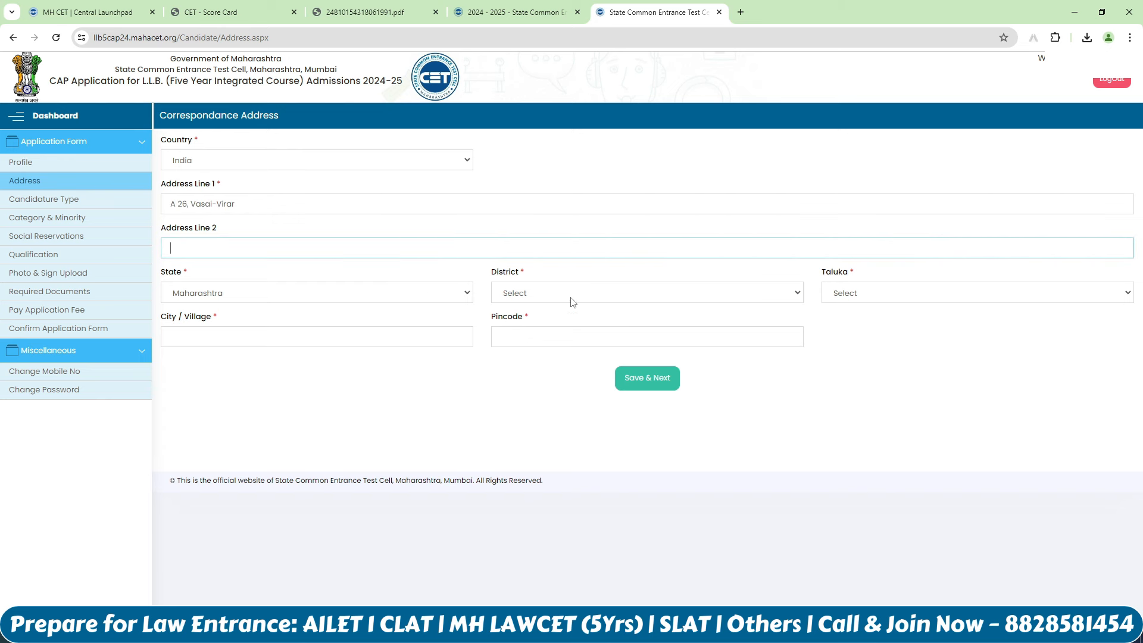
{"action": "left_click", "coordinate": [572, 298]}
{"action": "key", "text": "p"}
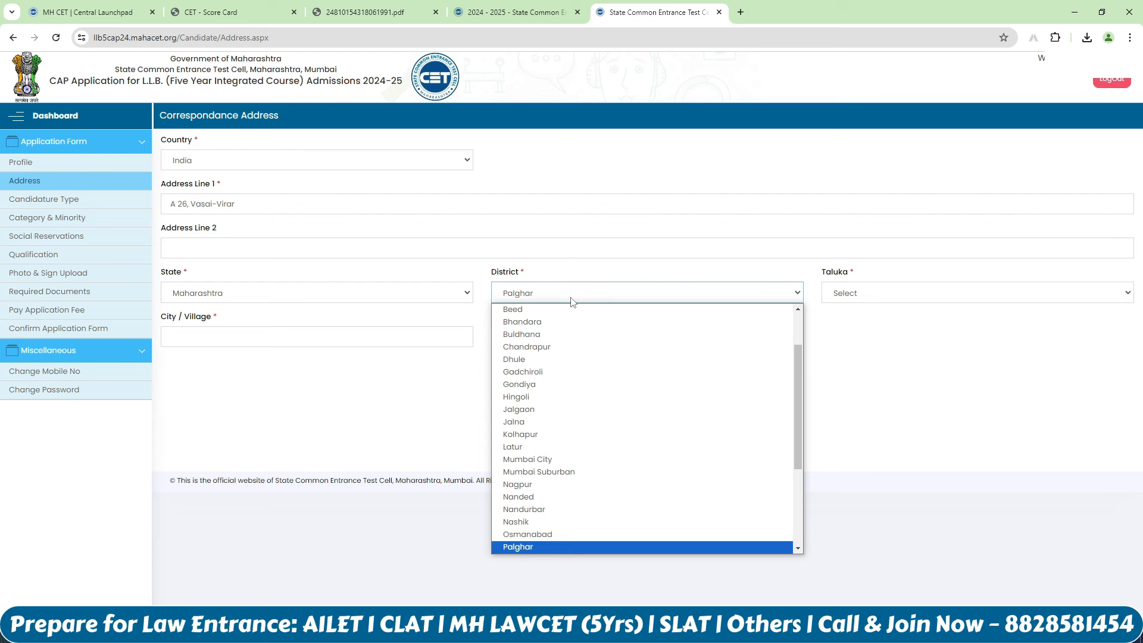
{"action": "left_click", "coordinate": [569, 544]}
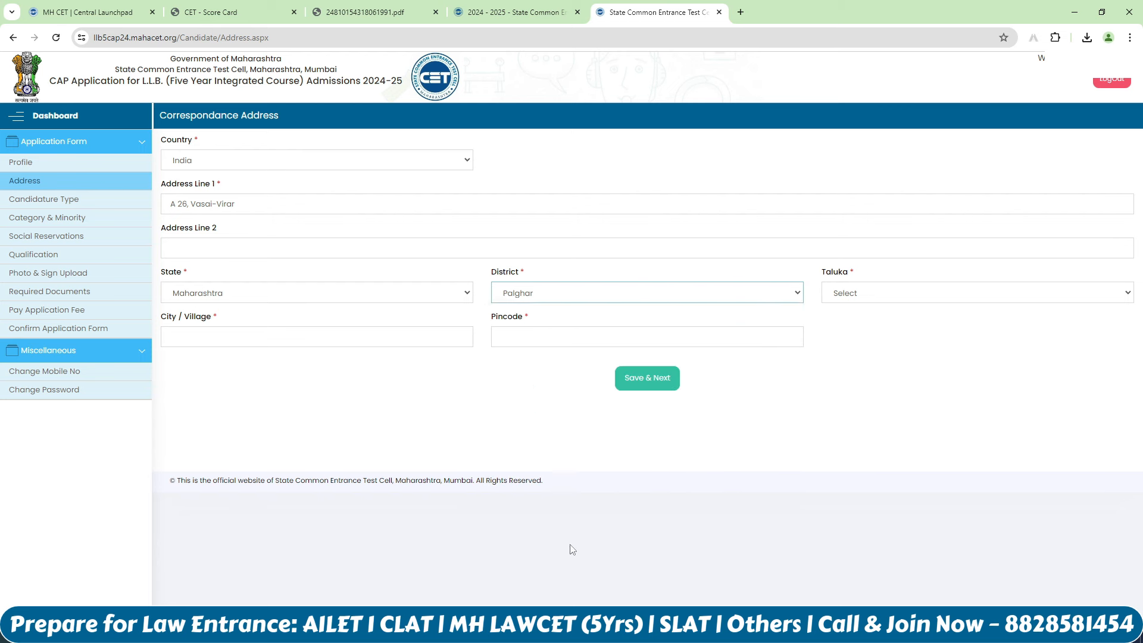
{"action": "left_click", "coordinate": [906, 292]}
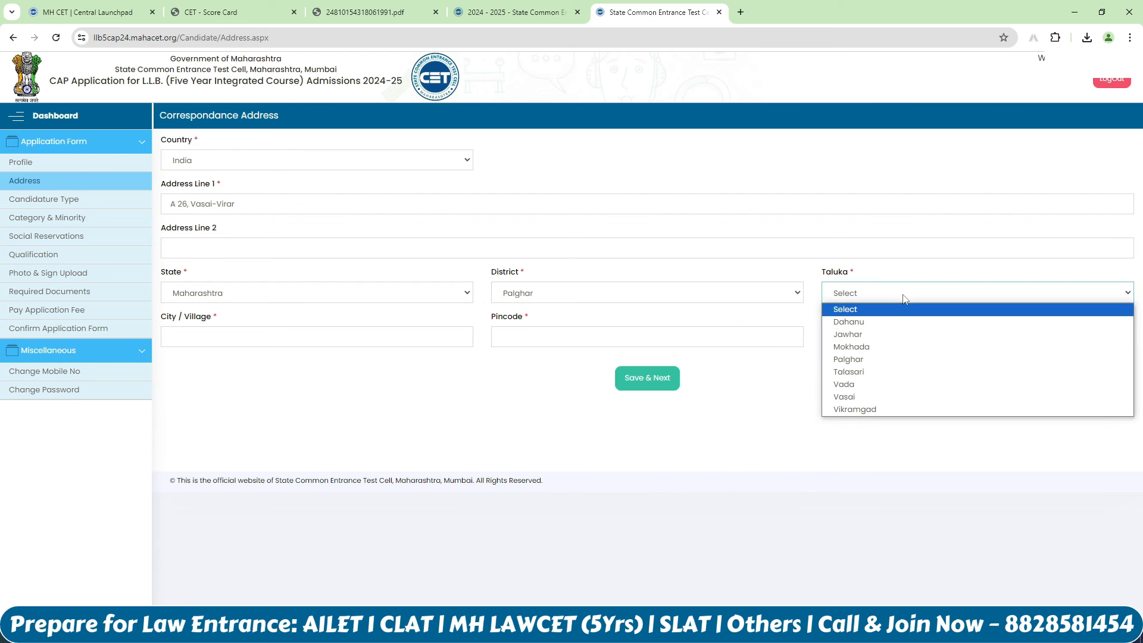
{"action": "left_click", "coordinate": [848, 359]}
Step: Enter city Vasai and pincode 401209, then save the address
{"action": "left_click", "coordinate": [467, 335]}
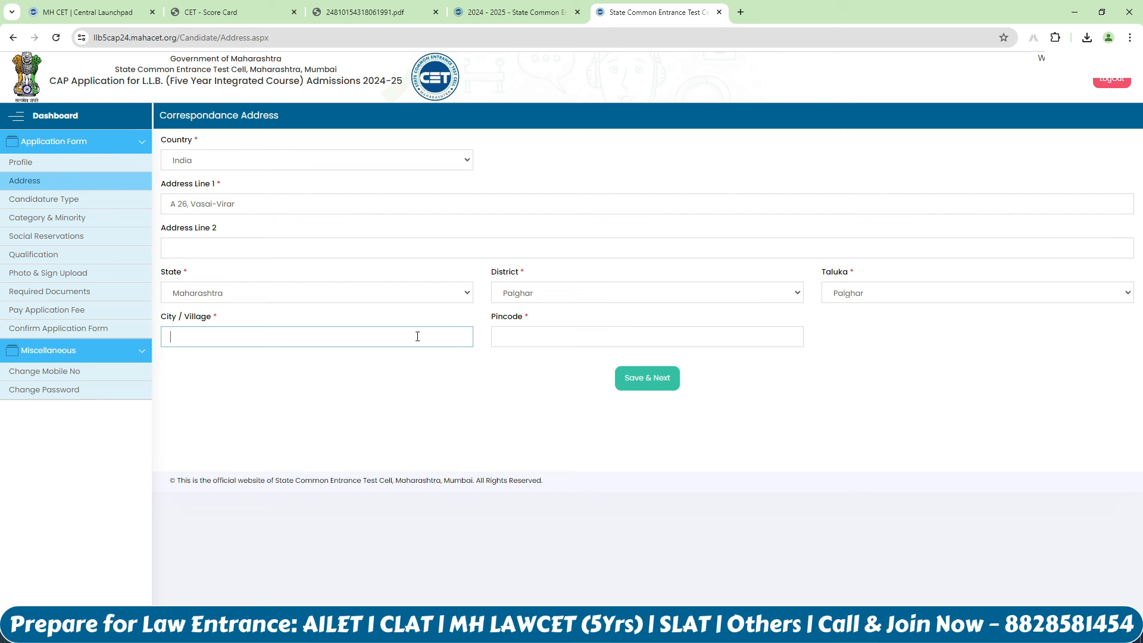
{"action": "type", "text": "Vasai"}
{"action": "left_click", "coordinate": [519, 334]}
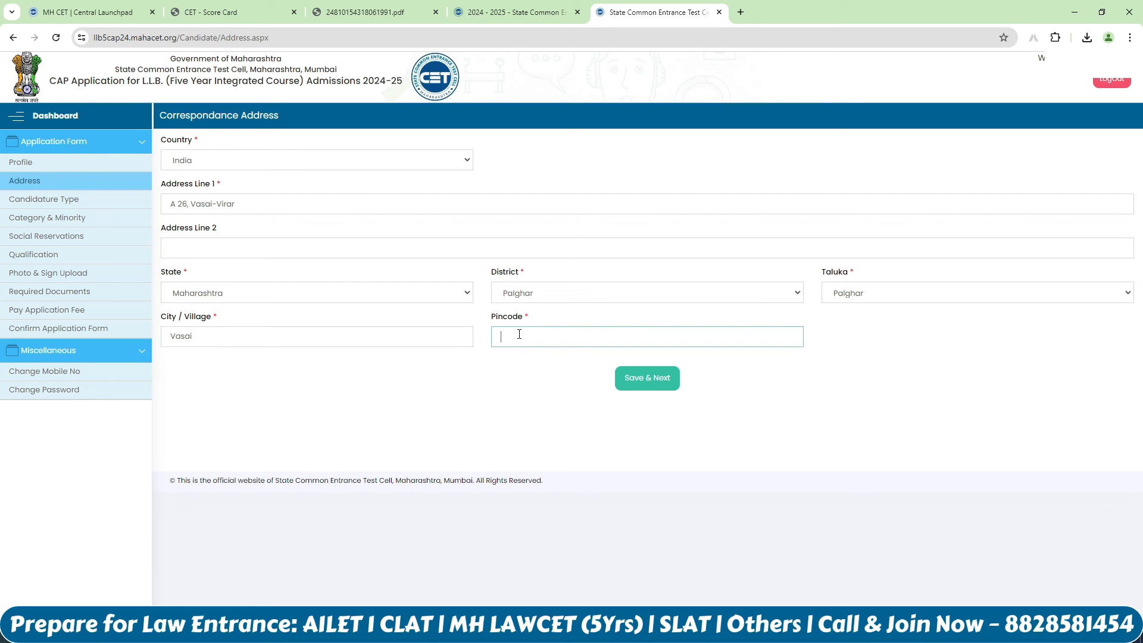
{"action": "type", "text": "401209"}
{"action": "left_click", "coordinate": [668, 381]}
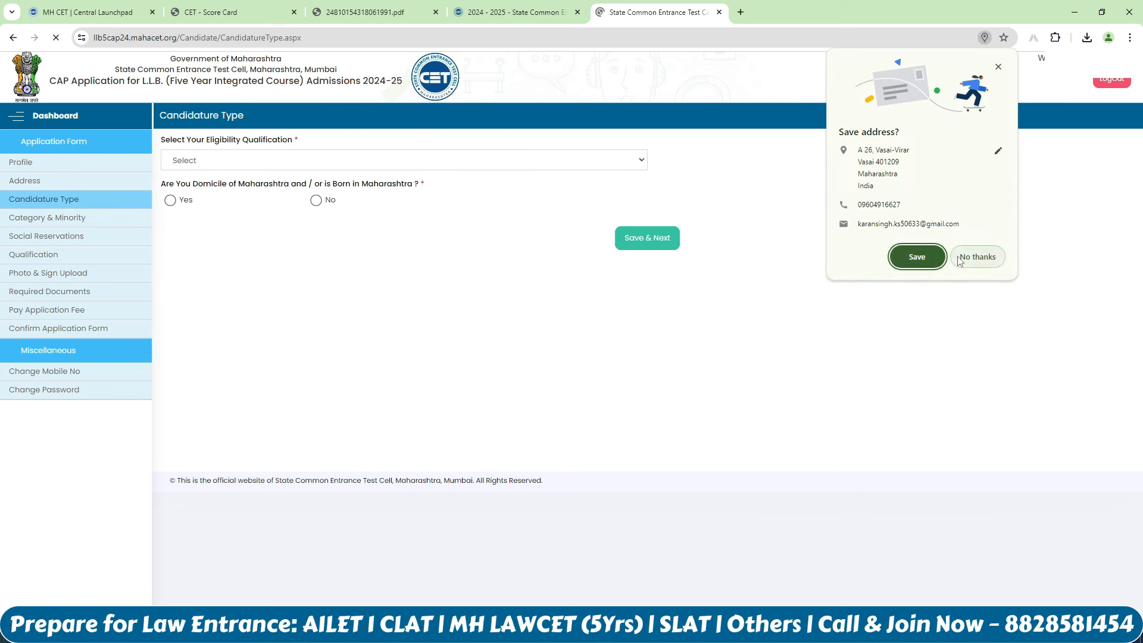
Step: Set eligibility to HSC with Maharashtra domicile in Palghar district and save
{"action": "left_click", "coordinate": [963, 258]}
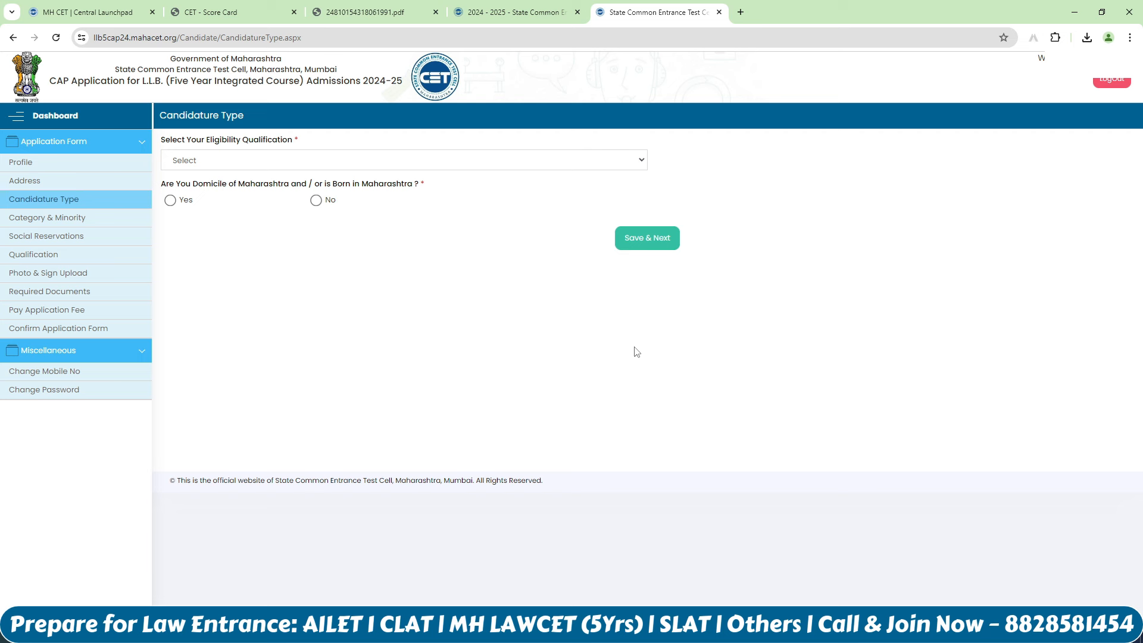
{"action": "left_click", "coordinate": [408, 169]}
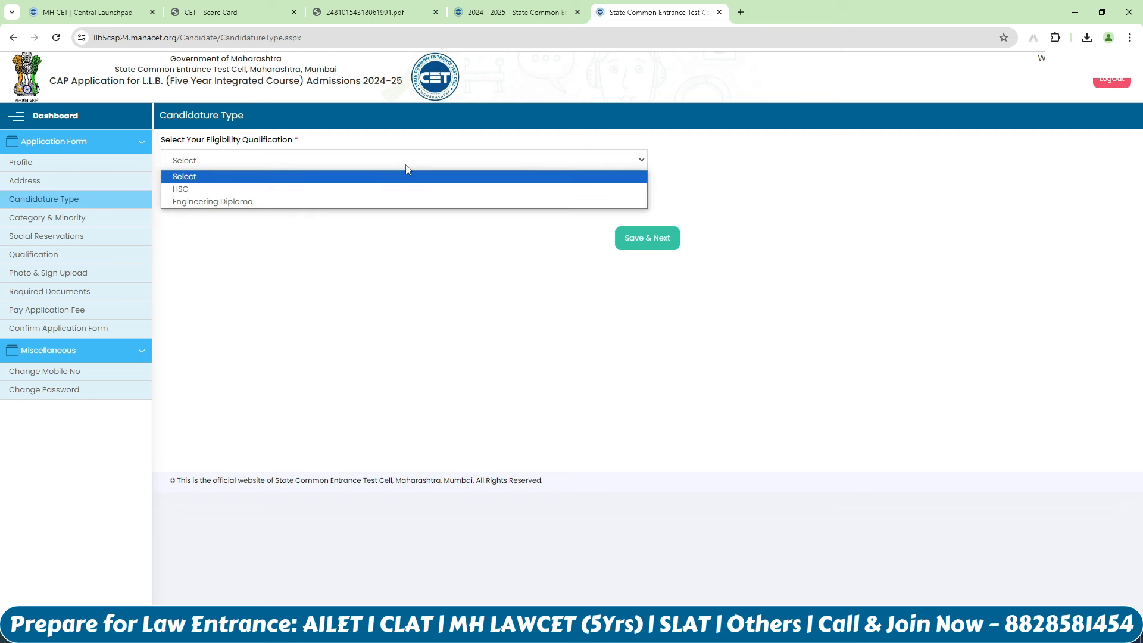
{"action": "left_click", "coordinate": [378, 190]}
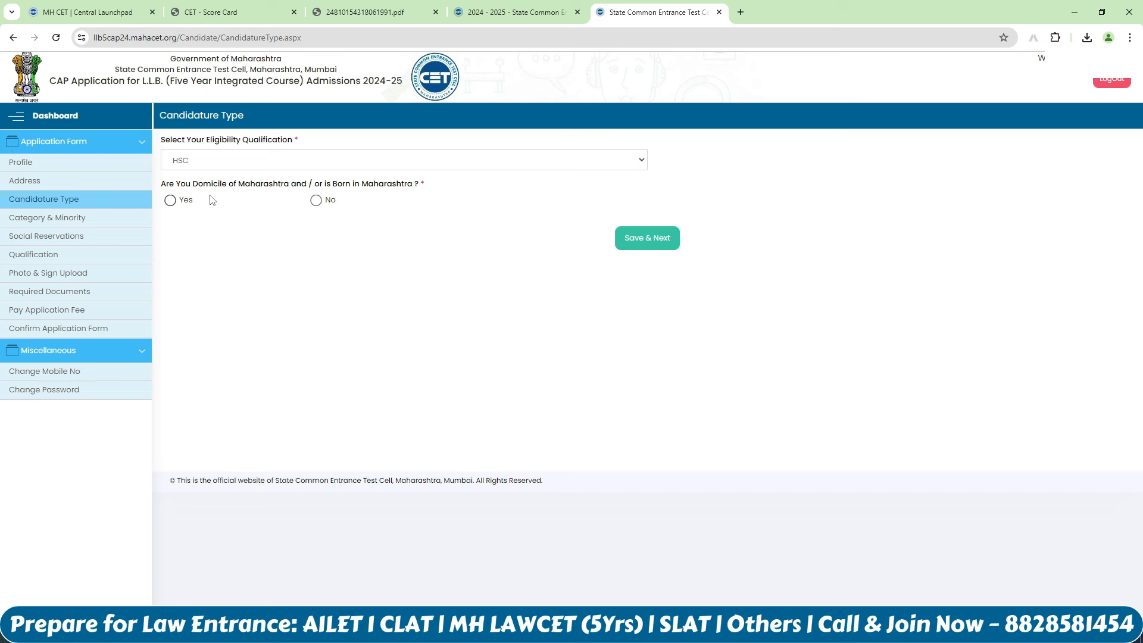
{"action": "left_click", "coordinate": [171, 202]}
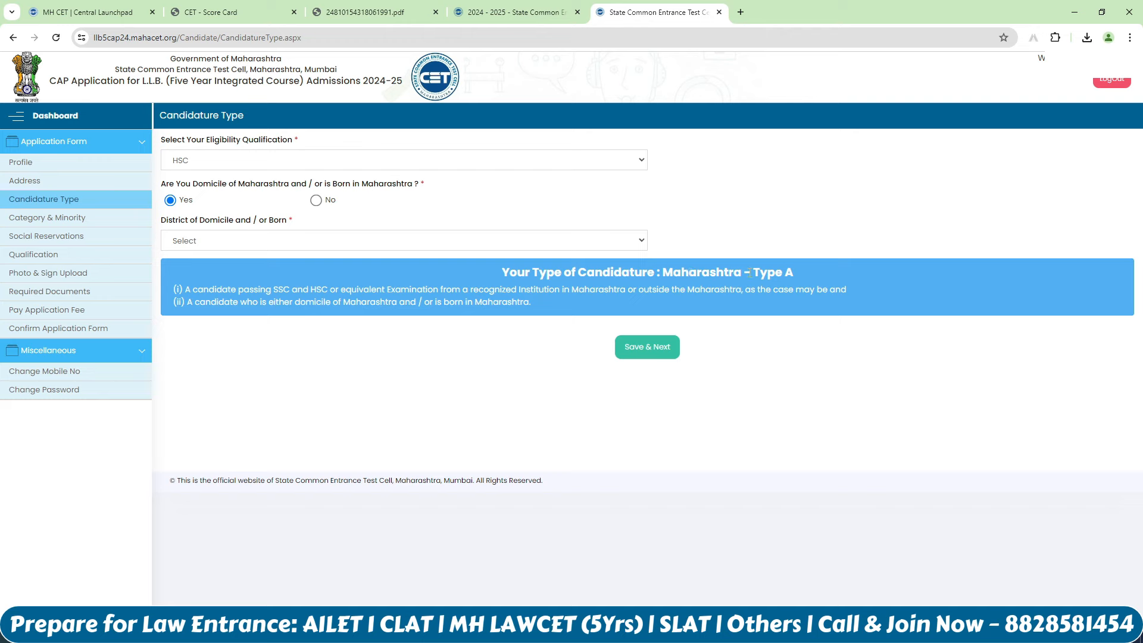
{"action": "left_click", "coordinate": [417, 241]}
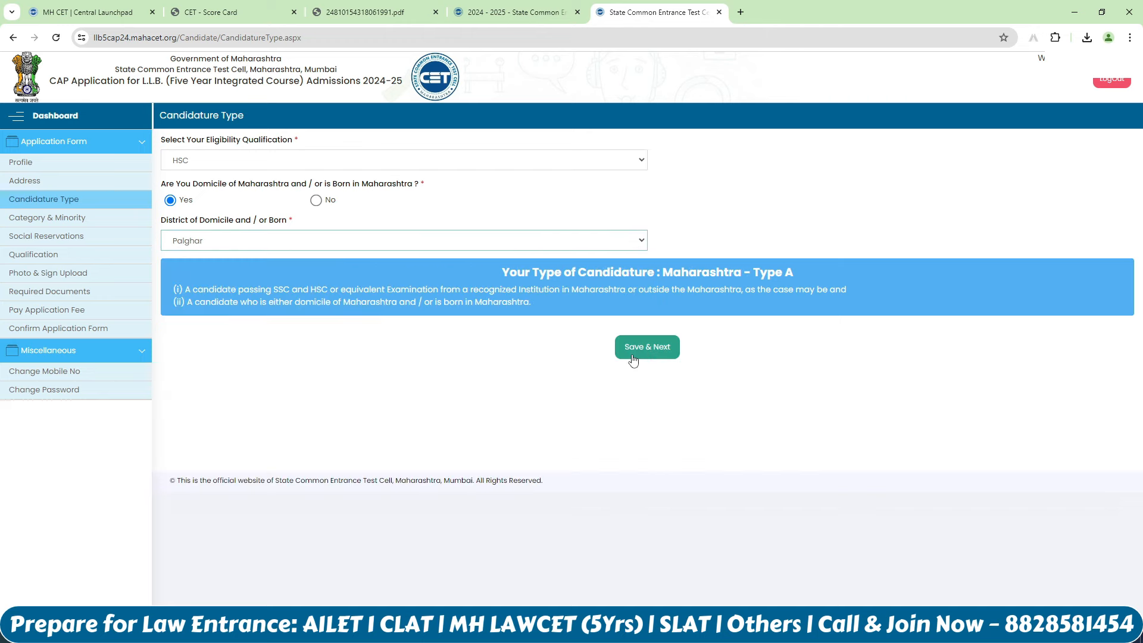
{"action": "left_click", "coordinate": [637, 354]}
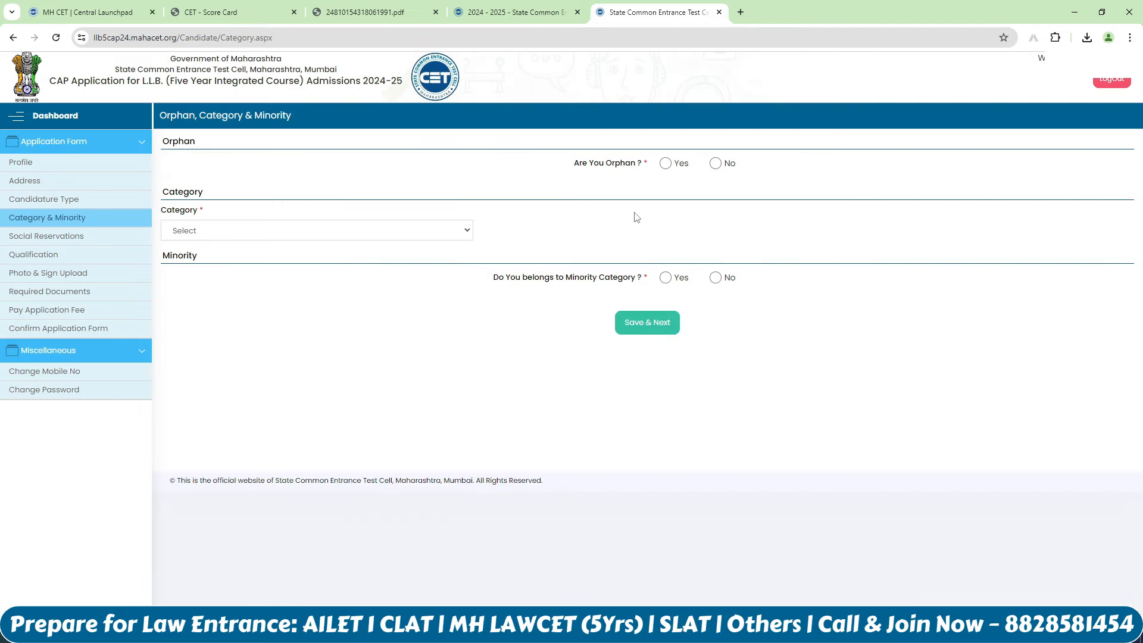
Step: Answer No for orphan, choose the OPEN category, and set minority to No
{"action": "left_click", "coordinate": [716, 163]}
{"action": "left_click", "coordinate": [334, 232]}
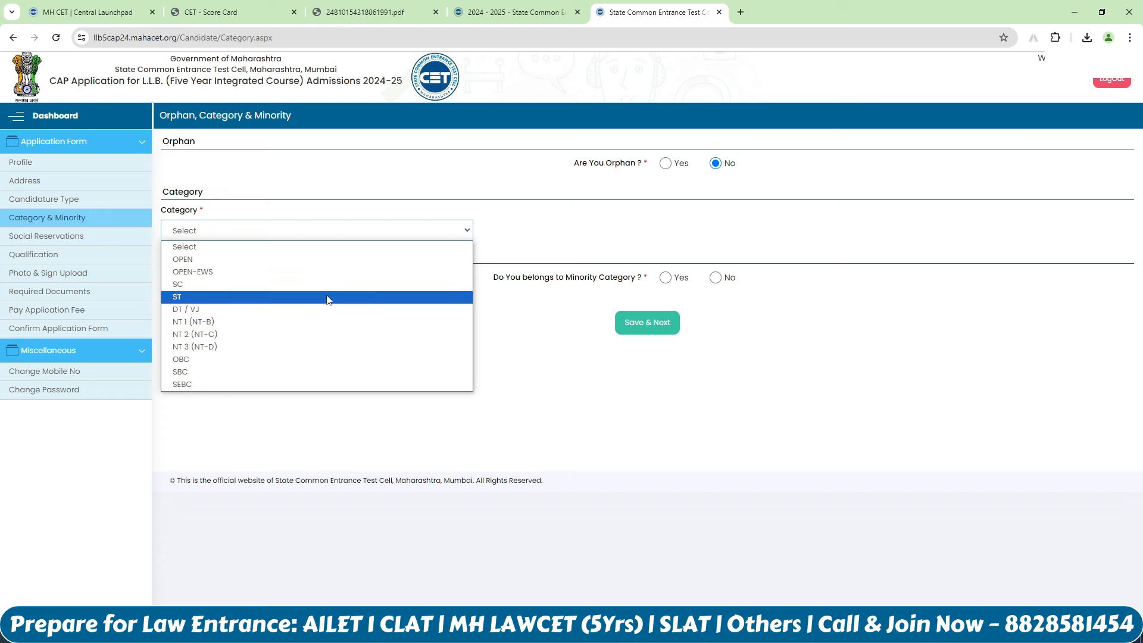
{"action": "left_click", "coordinate": [328, 262]}
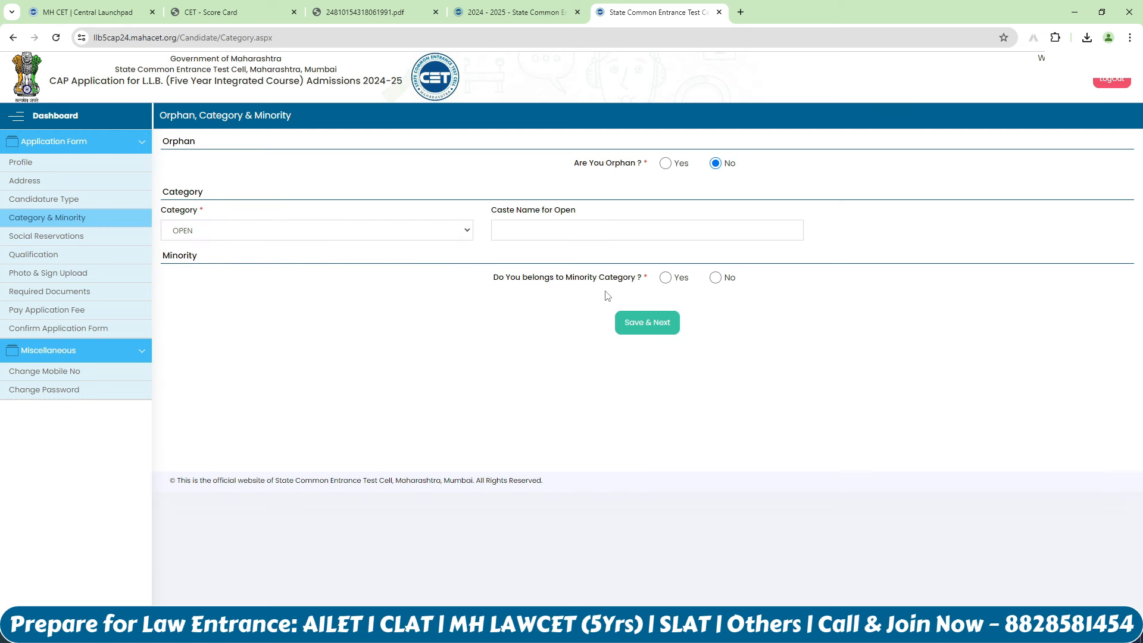
{"action": "left_click", "coordinate": [666, 278]}
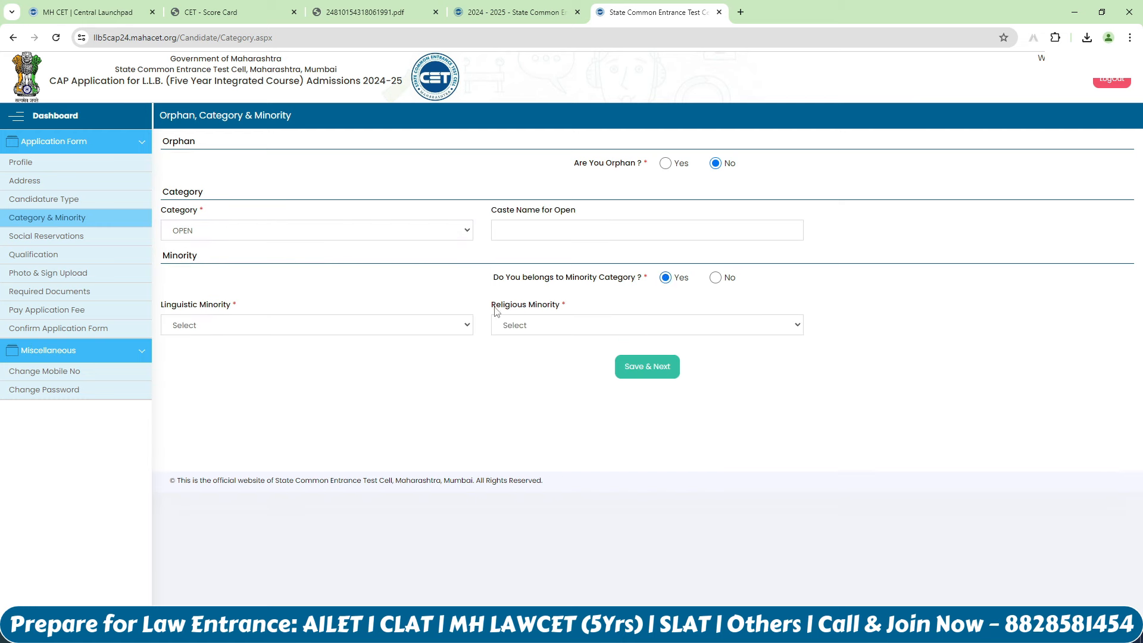
{"action": "left_click", "coordinate": [458, 328]}
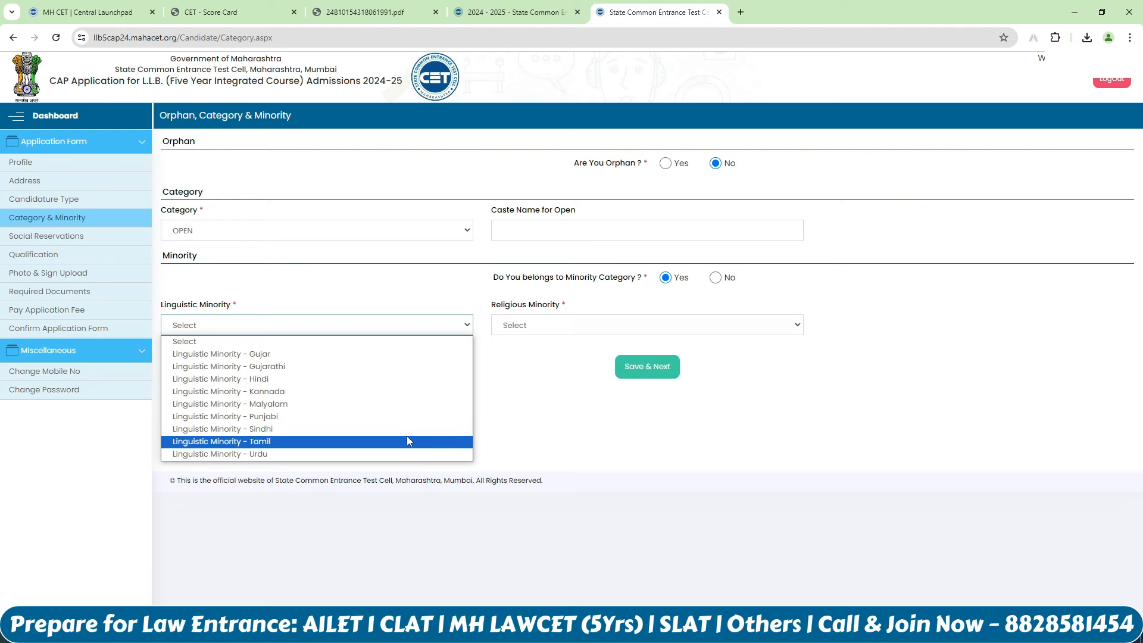
{"action": "left_click", "coordinate": [545, 400]}
{"action": "left_click", "coordinate": [580, 325]}
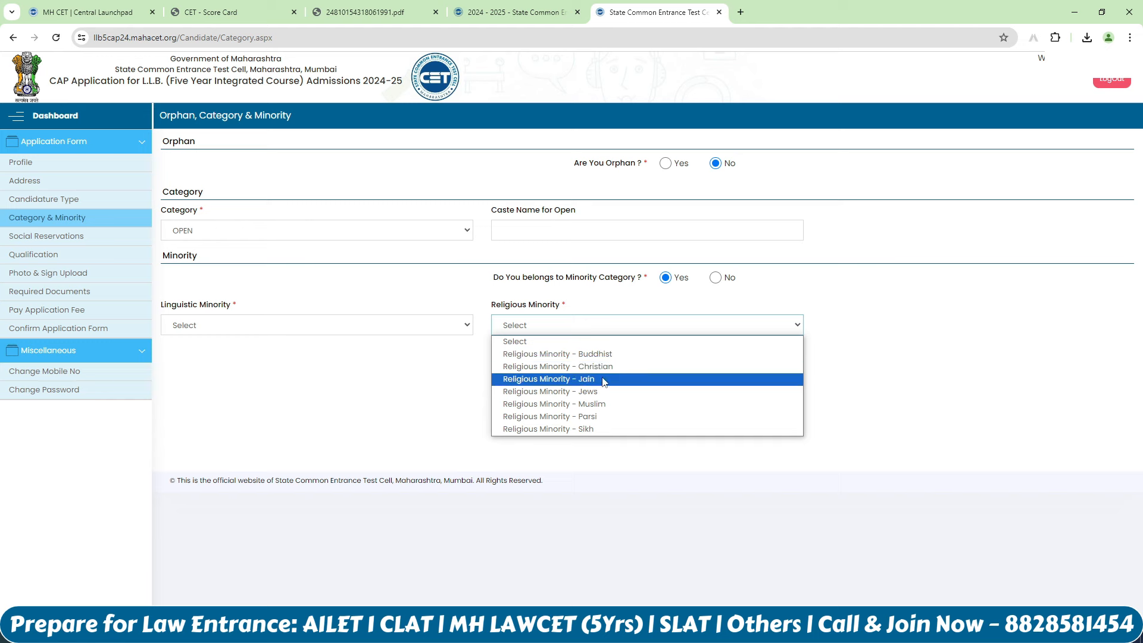
{"action": "left_click", "coordinate": [379, 401]}
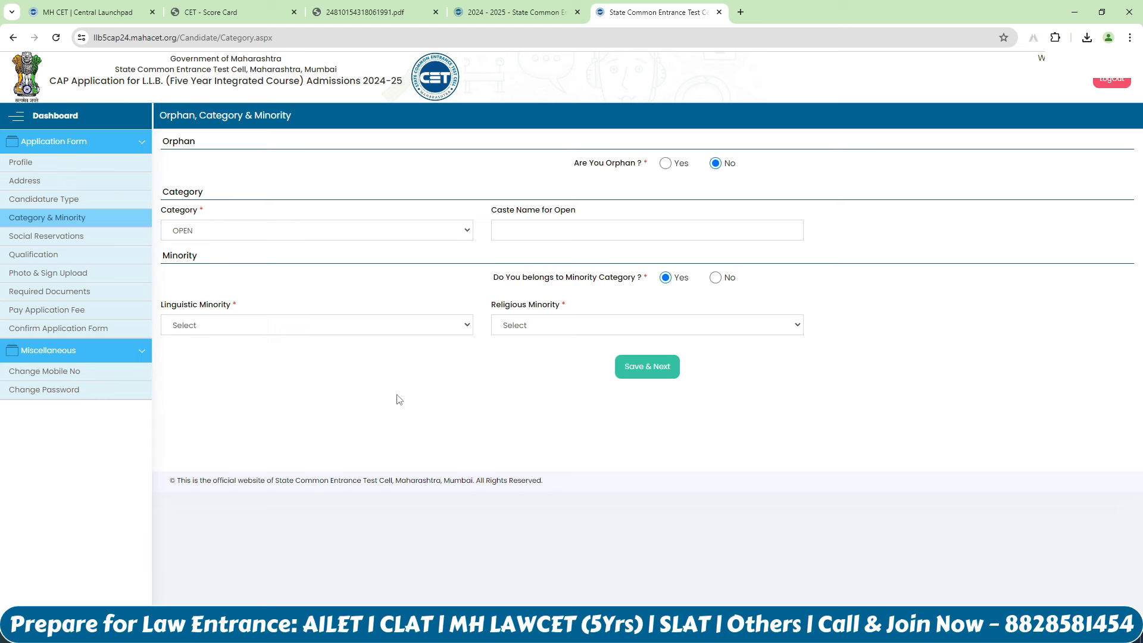
{"action": "left_click", "coordinate": [716, 279]}
Step: Save the category details and answer No to both PWD and Defence questions
{"action": "left_click", "coordinate": [648, 329]}
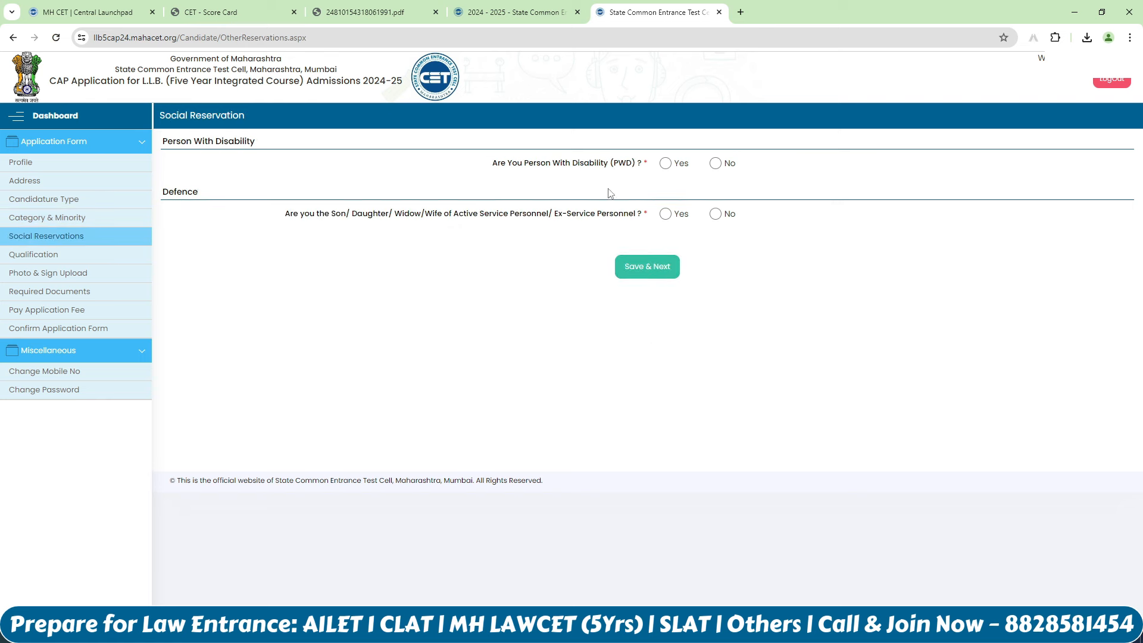
{"action": "left_click", "coordinate": [715, 163]}
{"action": "left_click", "coordinate": [714, 214]}
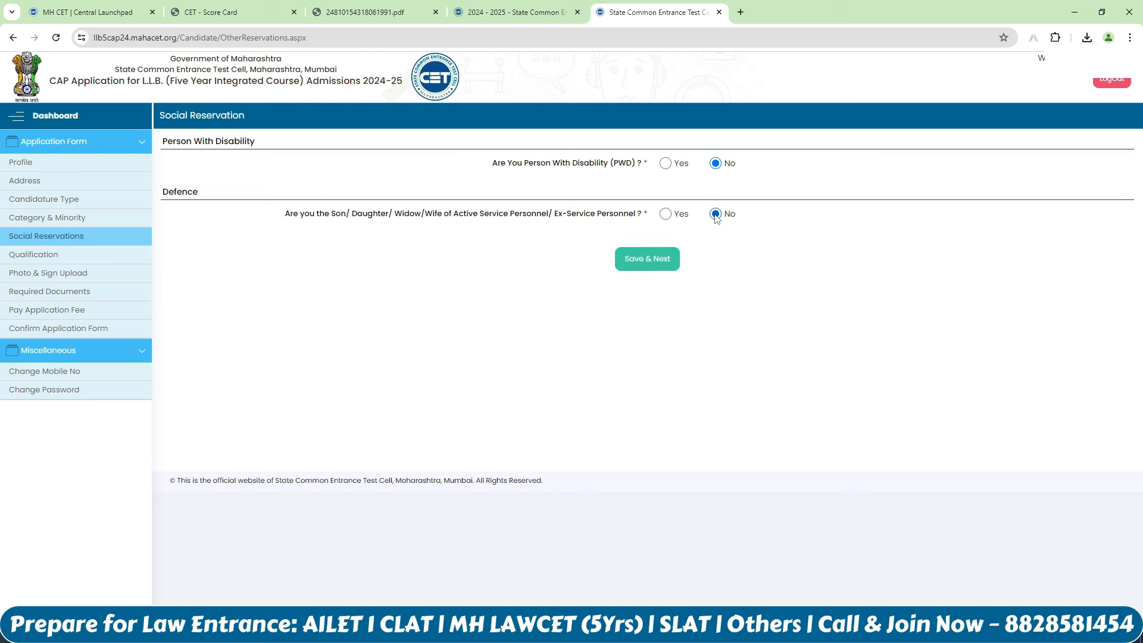
Step: Save social reservations and start an SSC record from Maharashtra State Board
{"action": "left_click", "coordinate": [665, 257]}
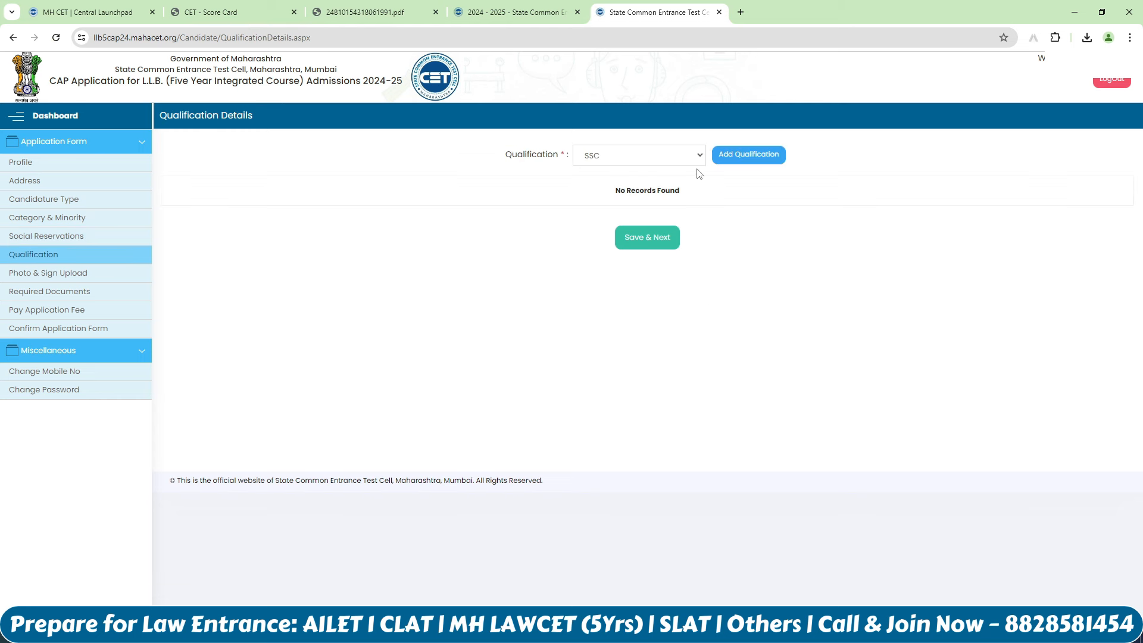
{"action": "left_click", "coordinate": [751, 156]}
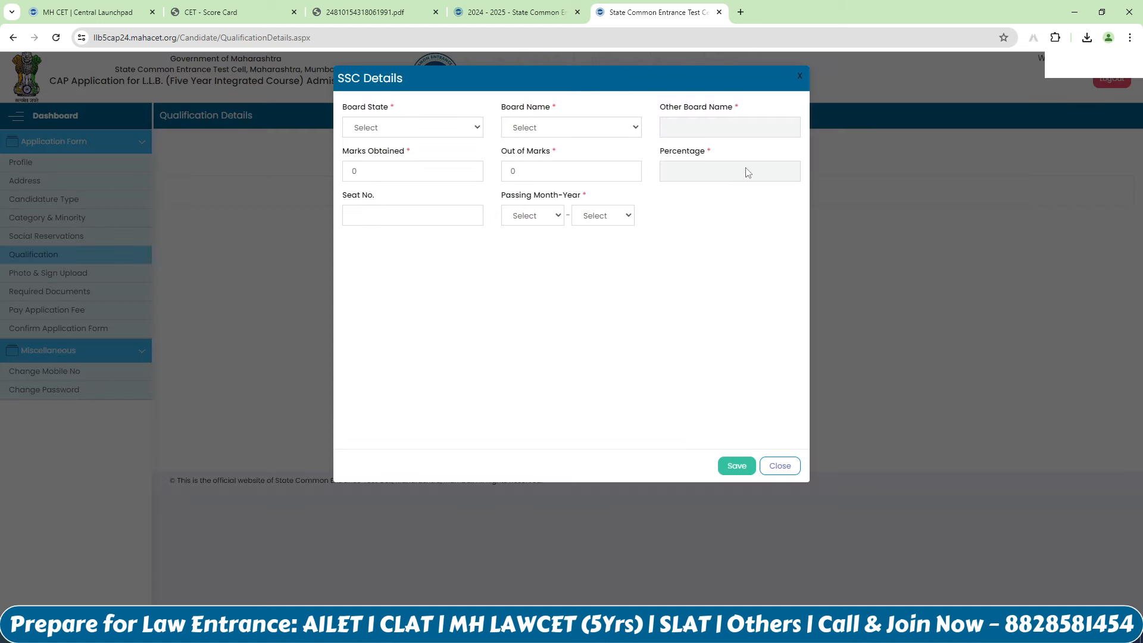
{"action": "left_click", "coordinate": [421, 130]}
{"action": "key", "text": "m"}
{"action": "key", "text": "m"}
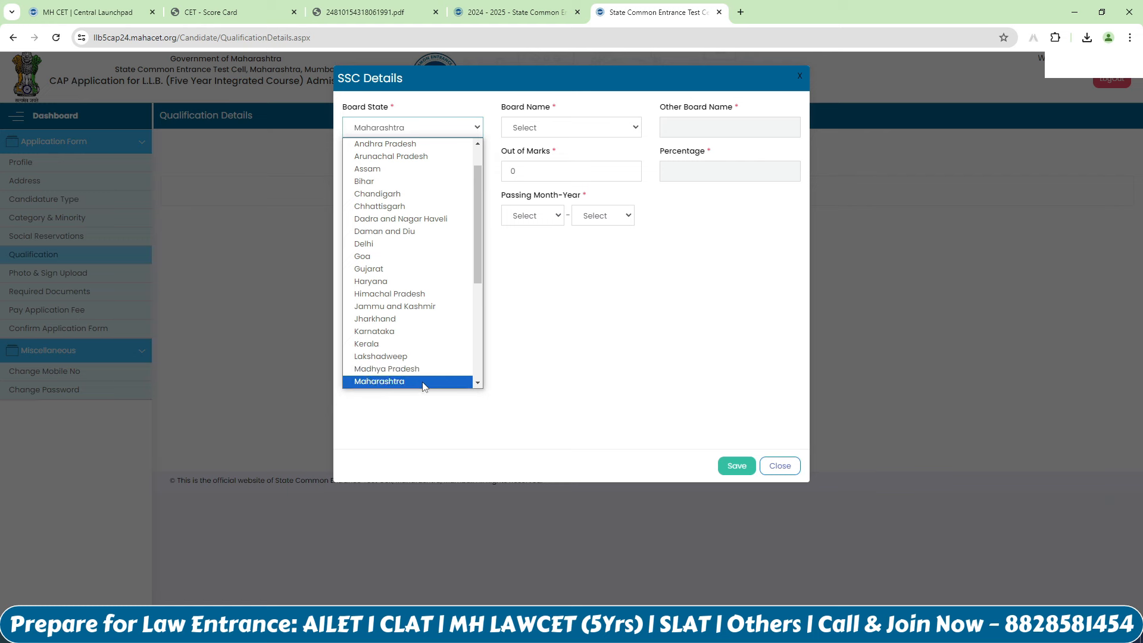
{"action": "left_click", "coordinate": [421, 381]}
{"action": "left_click", "coordinate": [591, 139]}
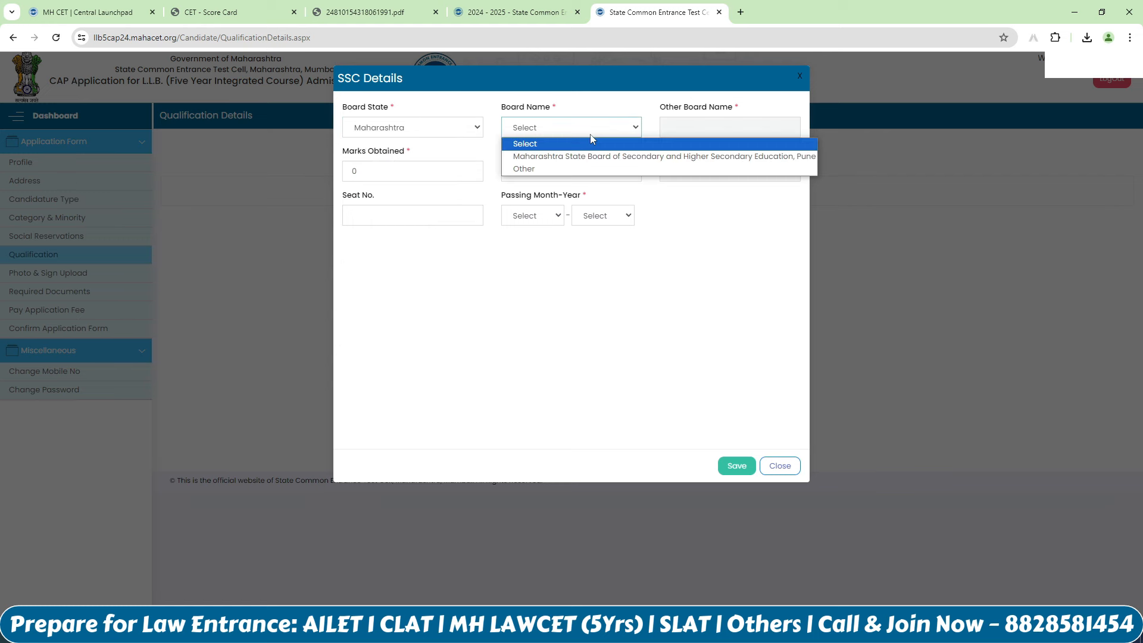
{"action": "left_click", "coordinate": [608, 158]}
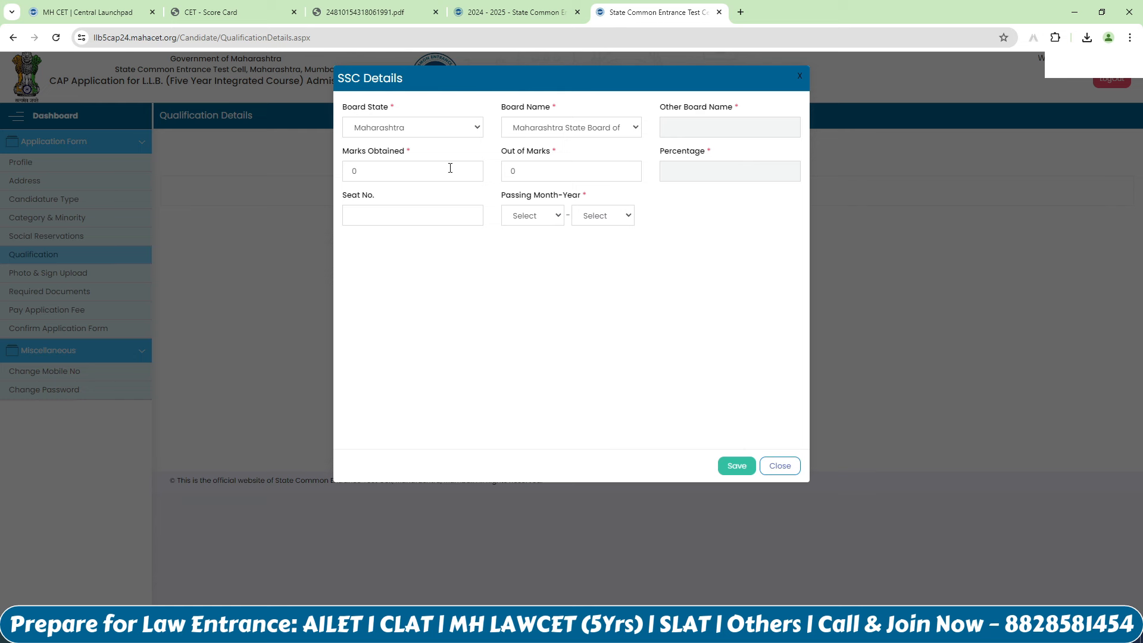
Step: Enter SSC marks 480 out of 600 and the seat number
{"action": "left_click", "coordinate": [450, 169]}
{"action": "type", "text": "480"}
{"action": "double_click", "coordinate": [511, 171]}
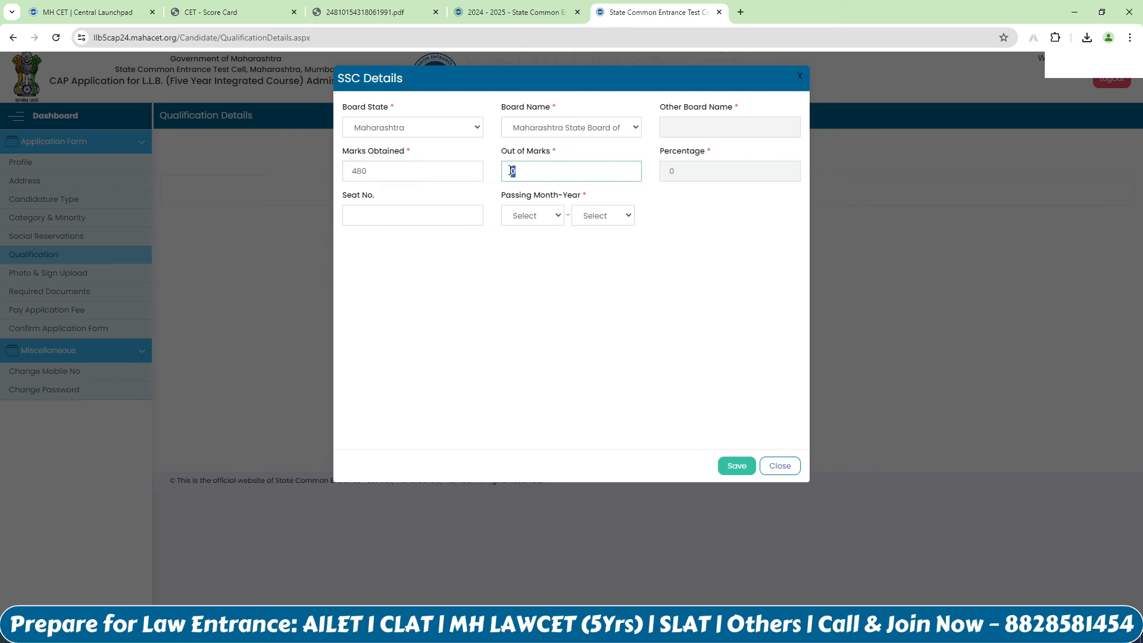
{"action": "type", "text": "600"}
{"action": "left_click", "coordinate": [546, 274]}
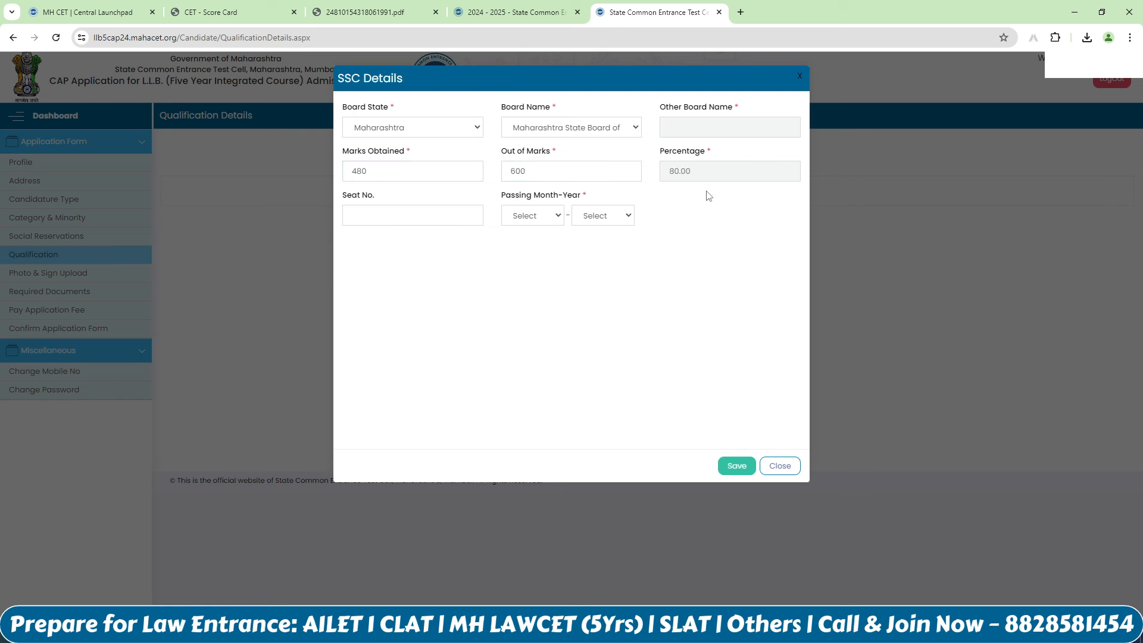
{"action": "left_click", "coordinate": [402, 218]}
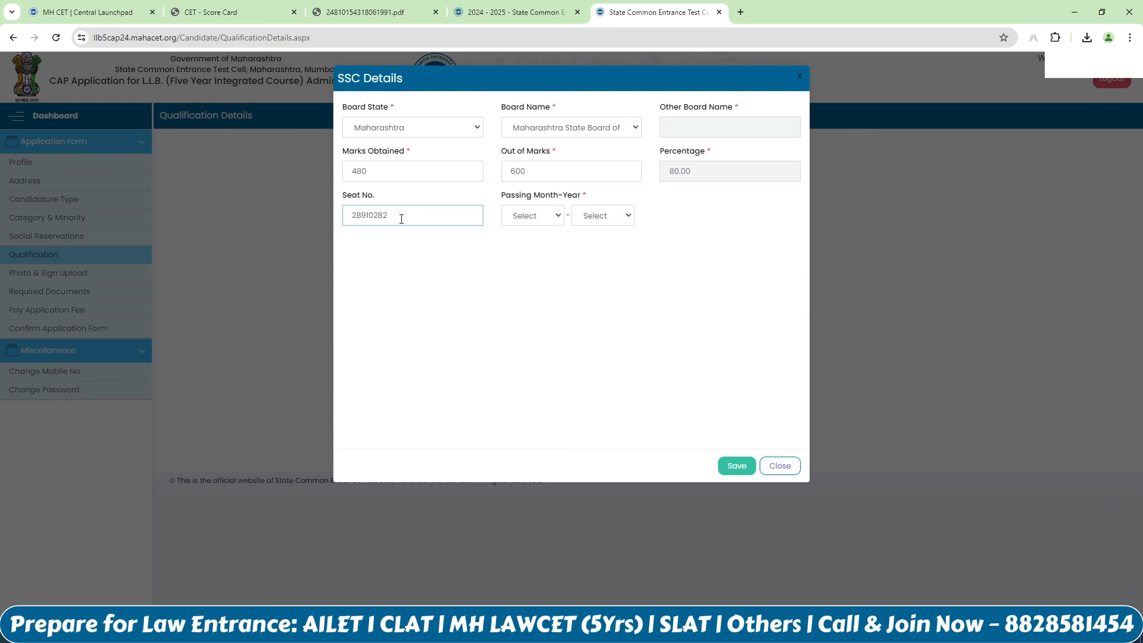
{"action": "left_click", "coordinate": [539, 332]}
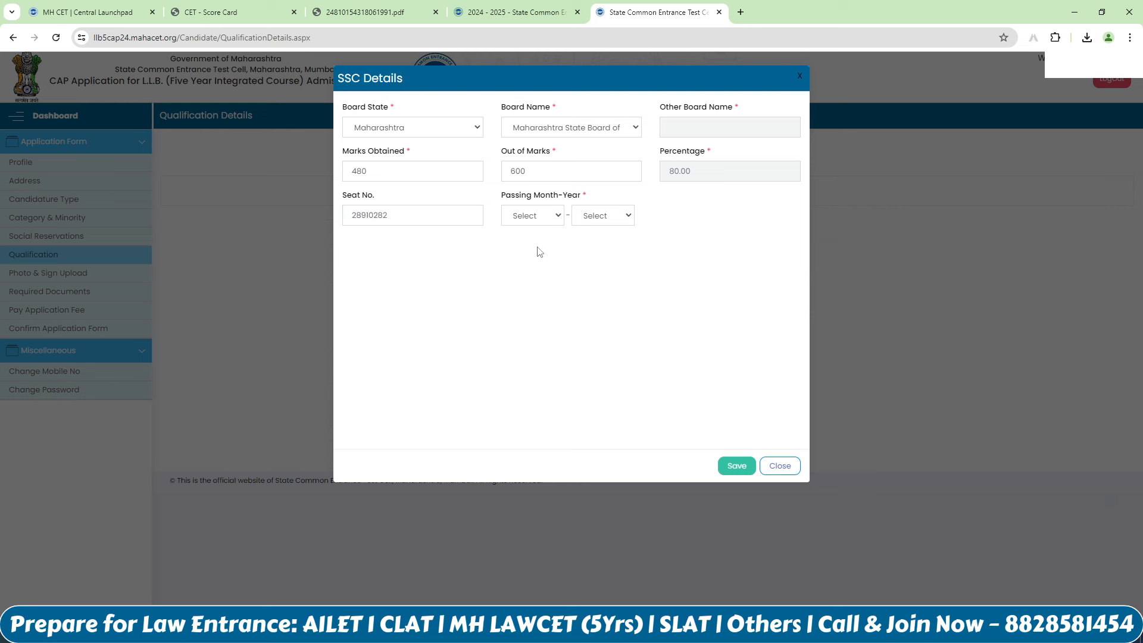
Step: Set the SSC passing date to March 2008 and save the record
{"action": "left_click", "coordinate": [555, 217]}
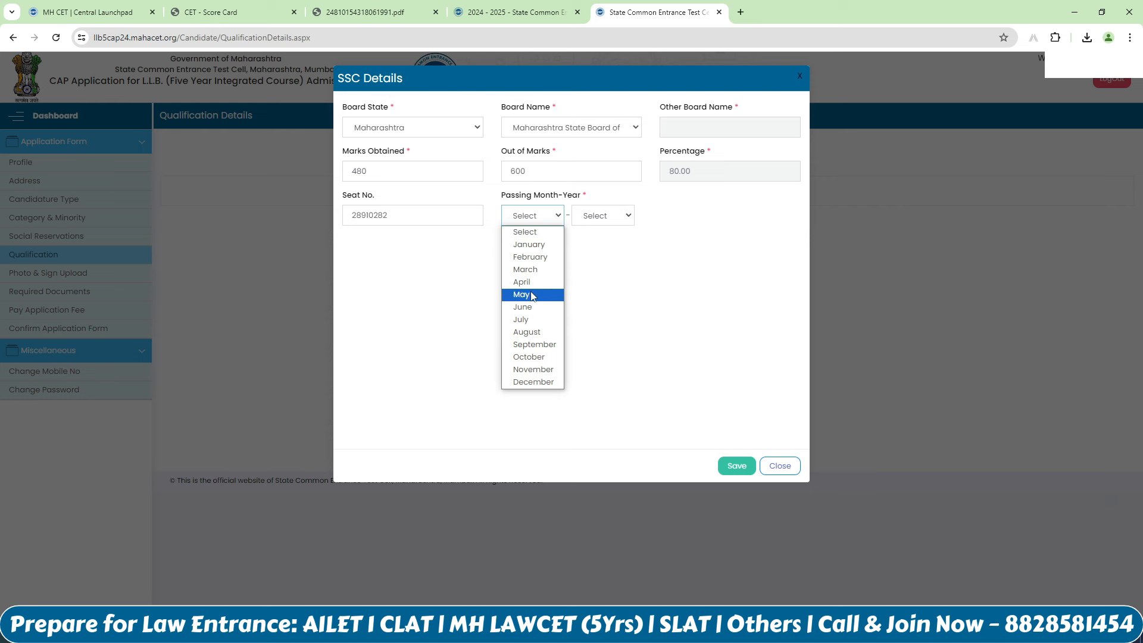
{"action": "left_click", "coordinate": [525, 269]}
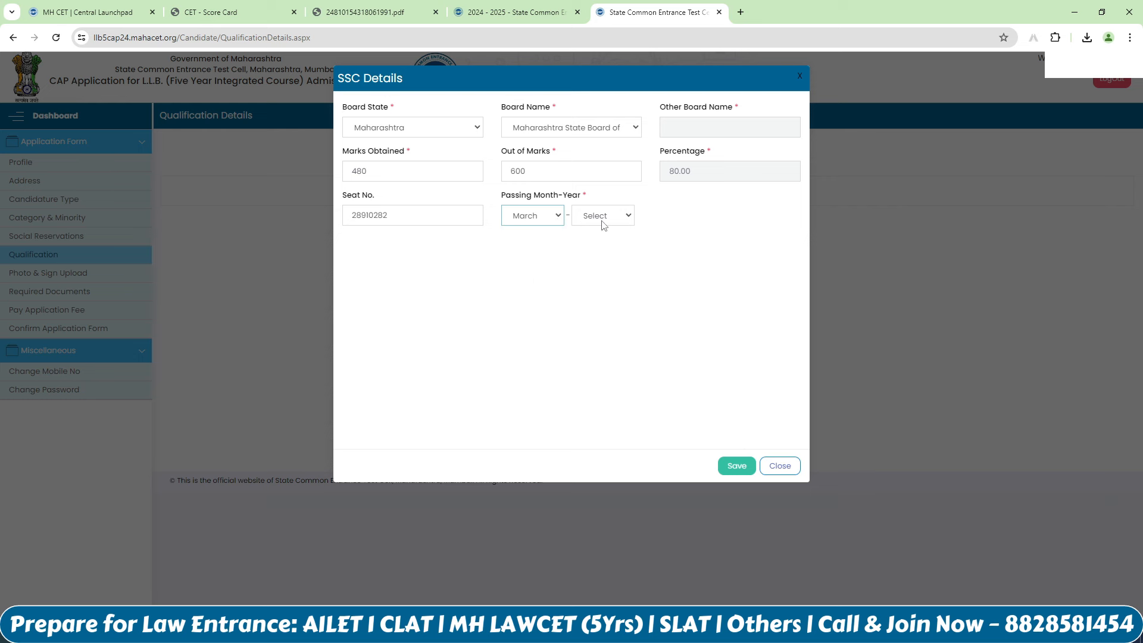
{"action": "left_click", "coordinate": [605, 222]}
{"action": "type", "text": "2008"}
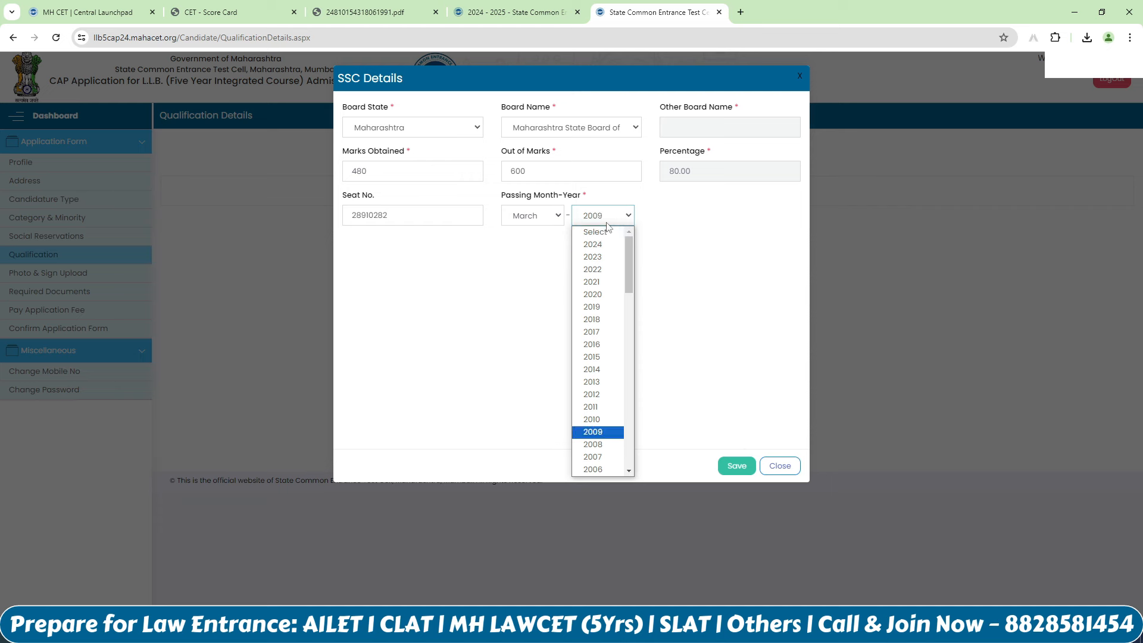
{"action": "left_click", "coordinate": [601, 444]}
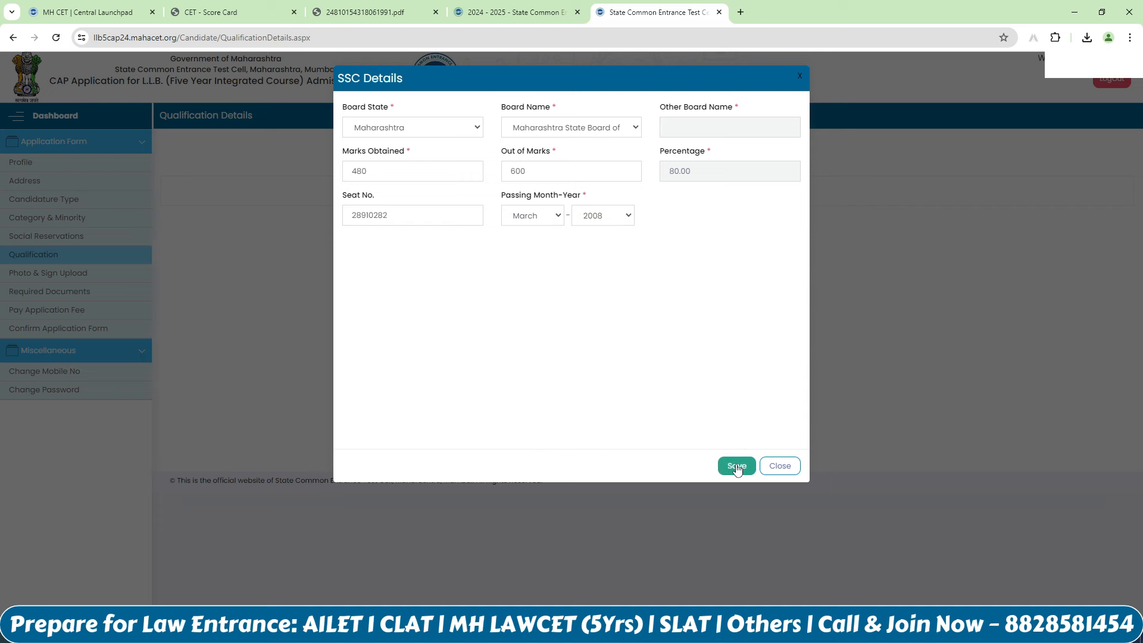
{"action": "left_click", "coordinate": [737, 466]}
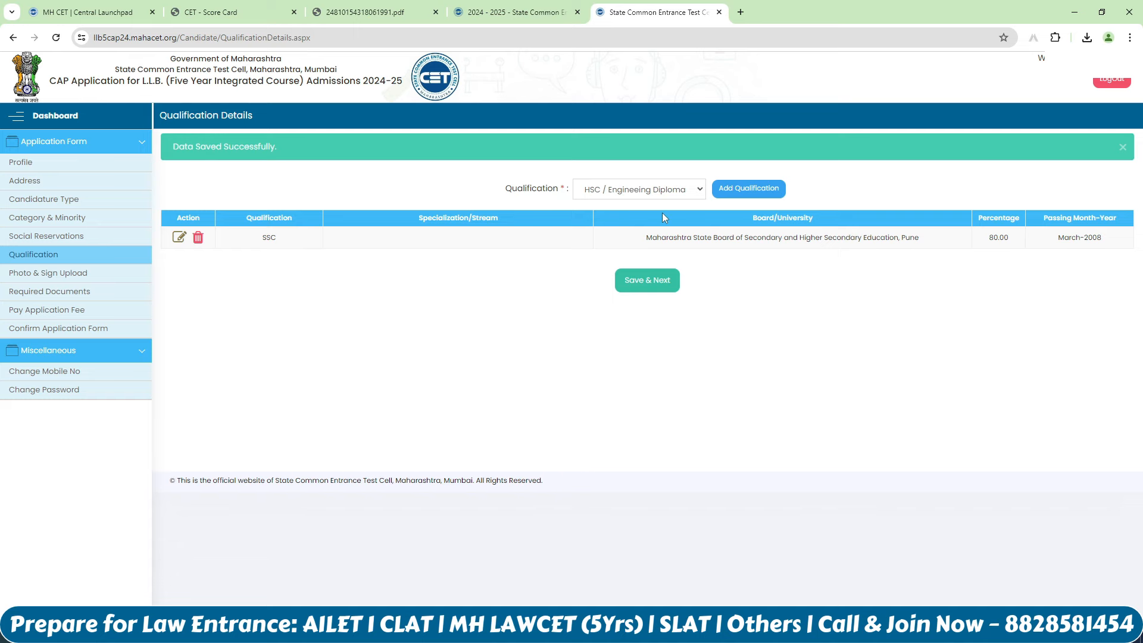
Step: Add an HSC record from Maharashtra State Board passed in May 2012
{"action": "left_click", "coordinate": [749, 189]}
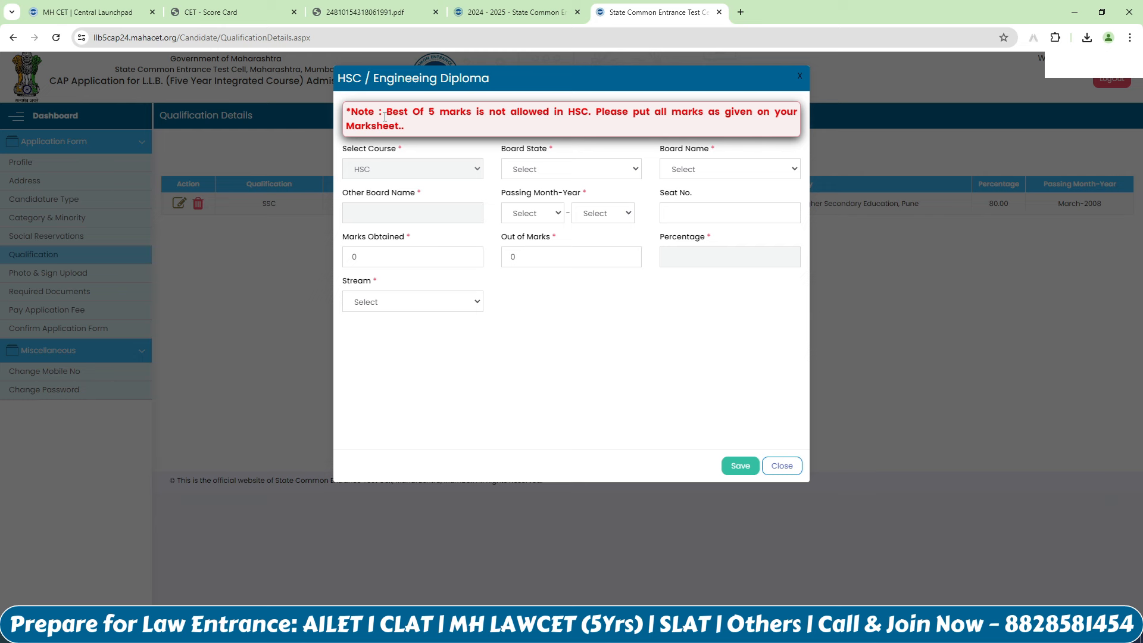
{"action": "left_click", "coordinate": [561, 172]}
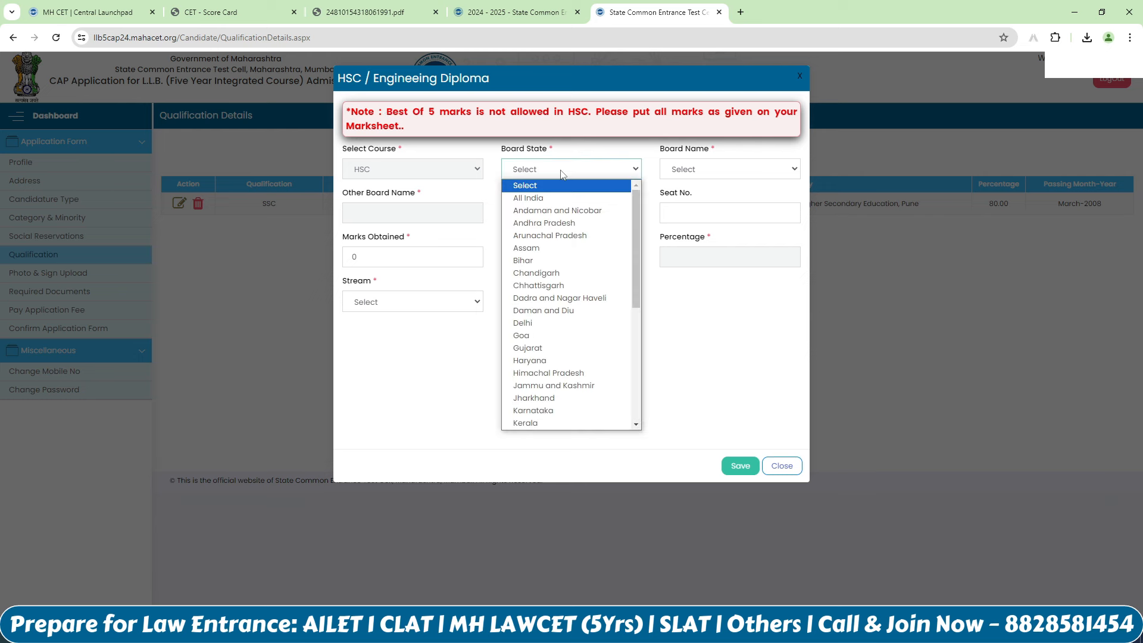
{"action": "type", "text": "mah"}
{"action": "key", "text": "Return"}
{"action": "left_click", "coordinate": [772, 165]}
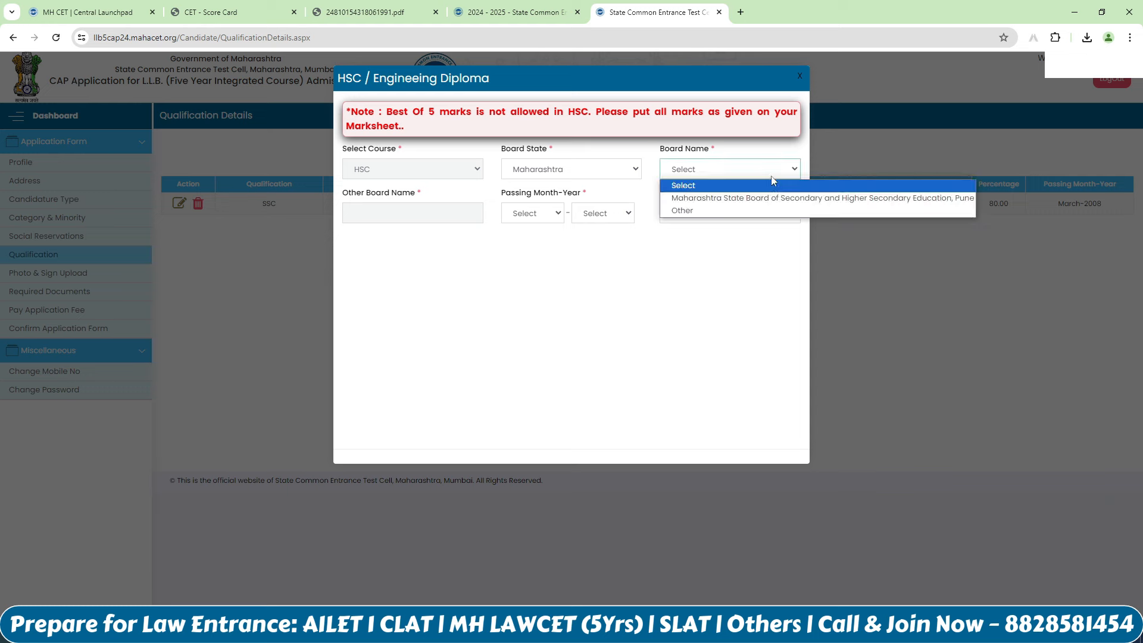
{"action": "left_click", "coordinate": [776, 197]}
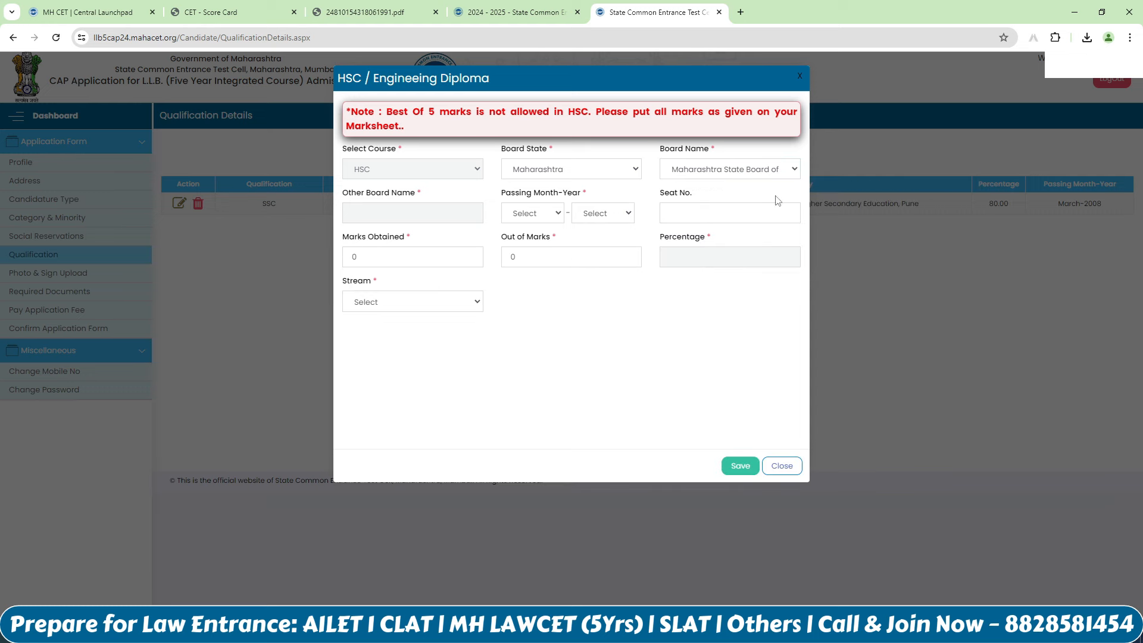
{"action": "left_click", "coordinate": [555, 218]}
{"action": "left_click", "coordinate": [522, 291]}
{"action": "left_click", "coordinate": [603, 213]}
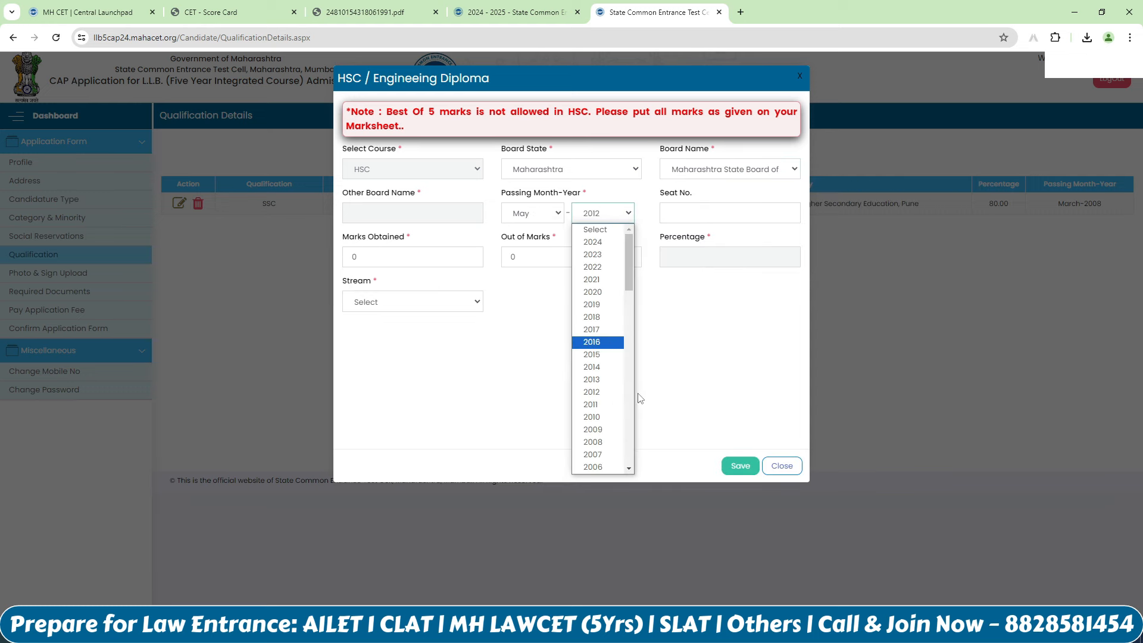
{"action": "left_click", "coordinate": [602, 393]}
Step: Enter the HSC seat number and marks 480 out of 600
{"action": "left_click", "coordinate": [687, 215]}
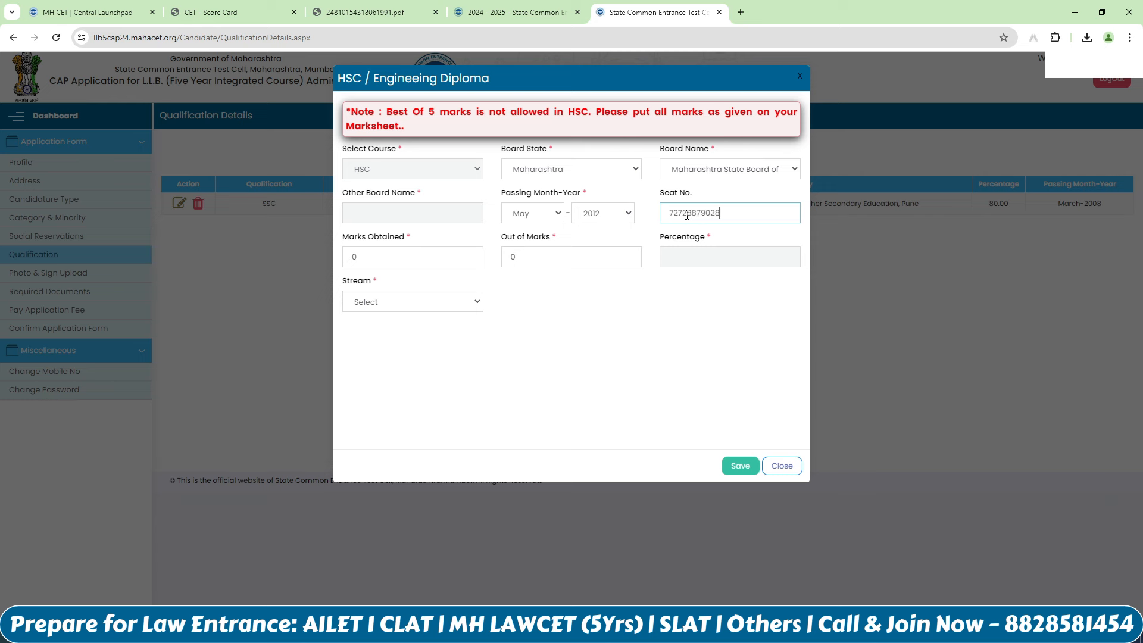
{"action": "left_click", "coordinate": [620, 344]}
{"action": "left_click", "coordinate": [414, 262]}
{"action": "key", "text": "BackSpace"}
{"action": "type", "text": "480"}
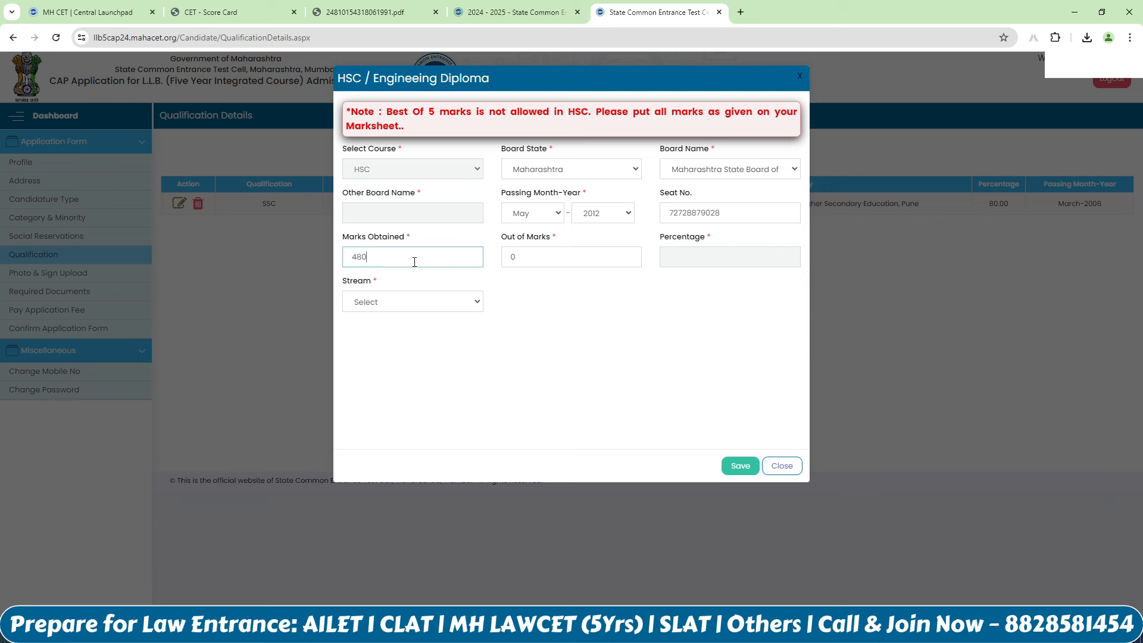
{"action": "double_click", "coordinate": [513, 255]}
{"action": "type", "text": "600"}
{"action": "left_click", "coordinate": [553, 302]}
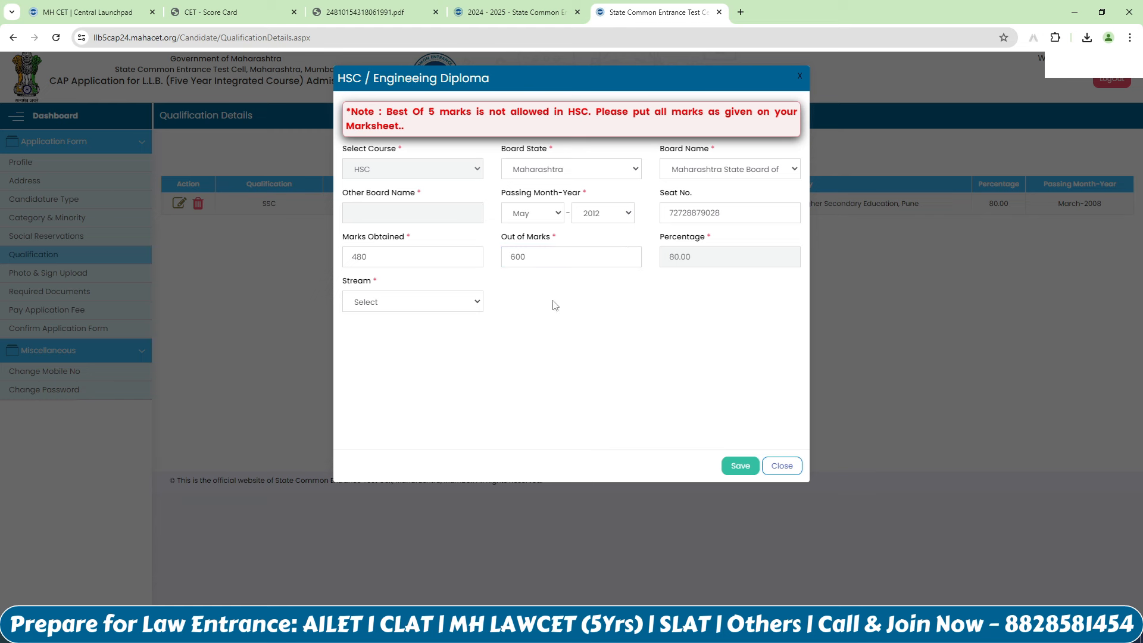
Step: Set the HSC stream to Commerce and save the record
{"action": "left_click", "coordinate": [457, 301]}
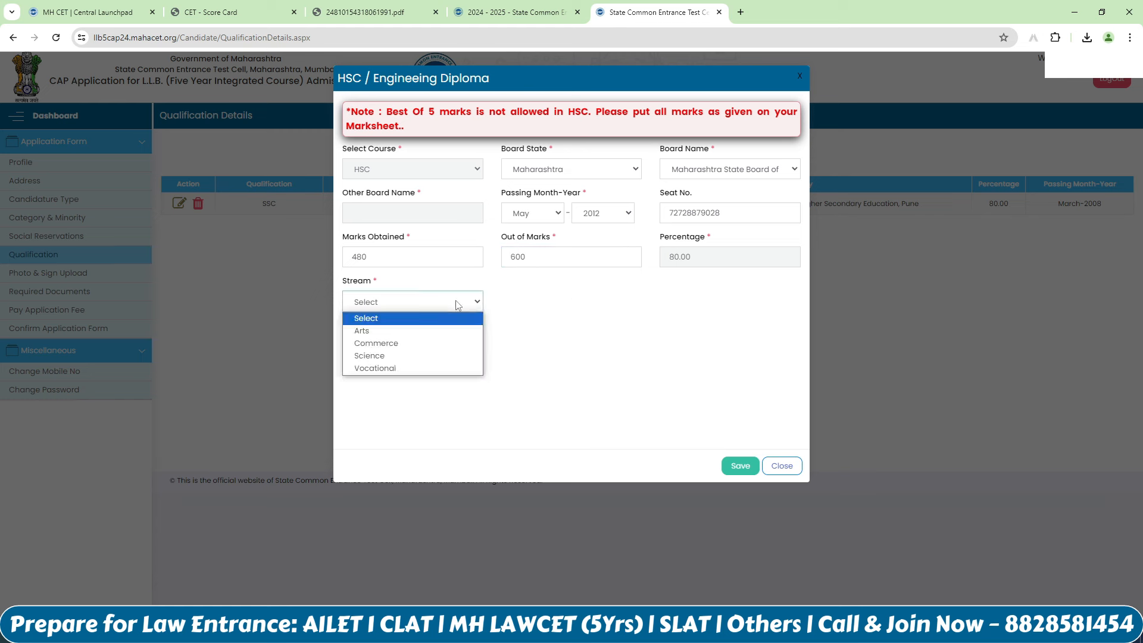
{"action": "left_click", "coordinate": [437, 341]}
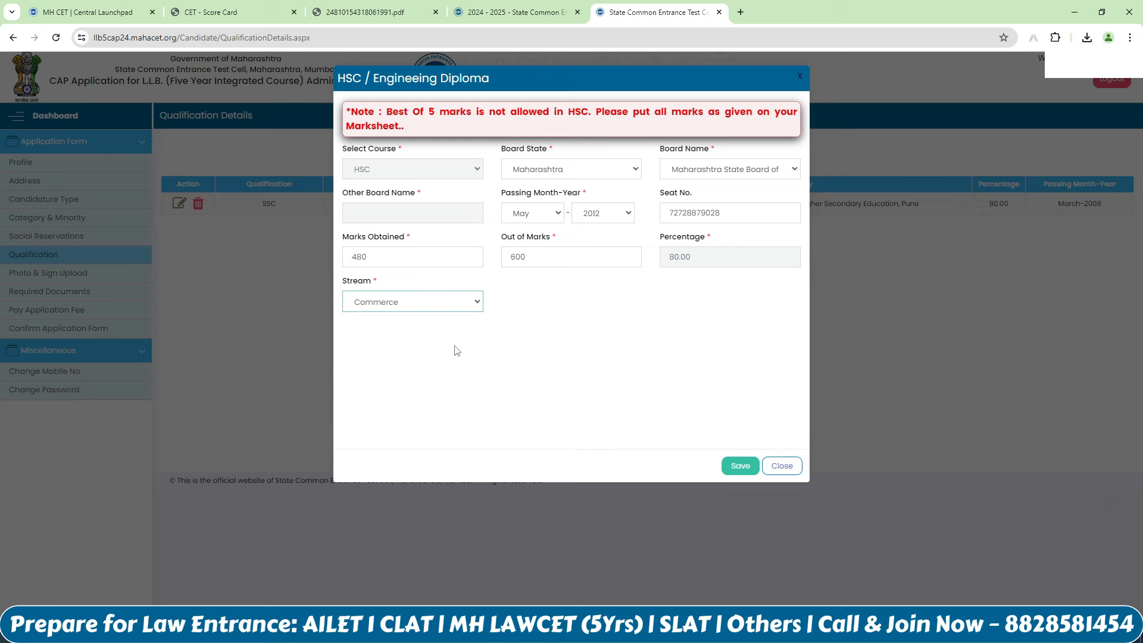
{"action": "left_click", "coordinate": [738, 466]}
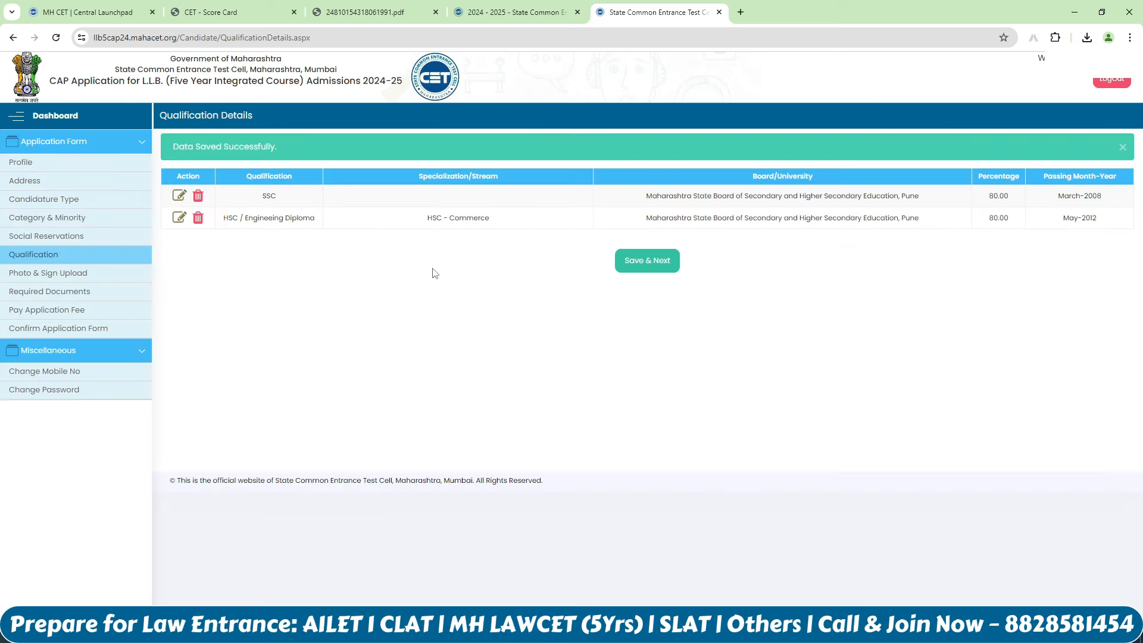
Step: Save the qualifications, upload the photograph file, and save the Photo & Sign page
{"action": "left_click", "coordinate": [649, 269]}
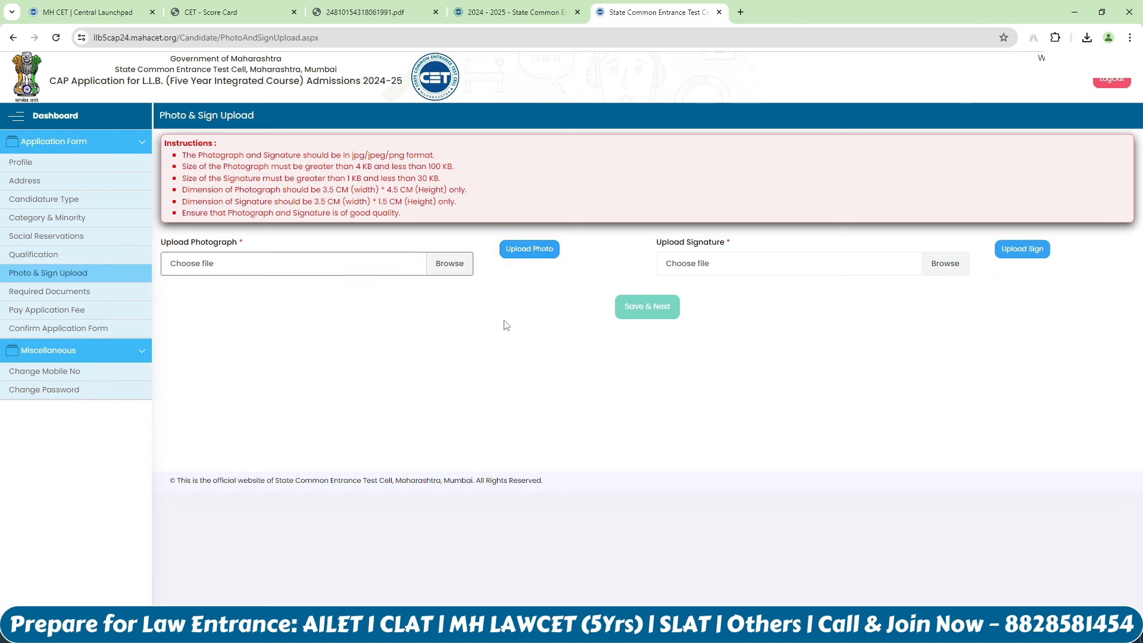
{"action": "left_click", "coordinate": [469, 329]}
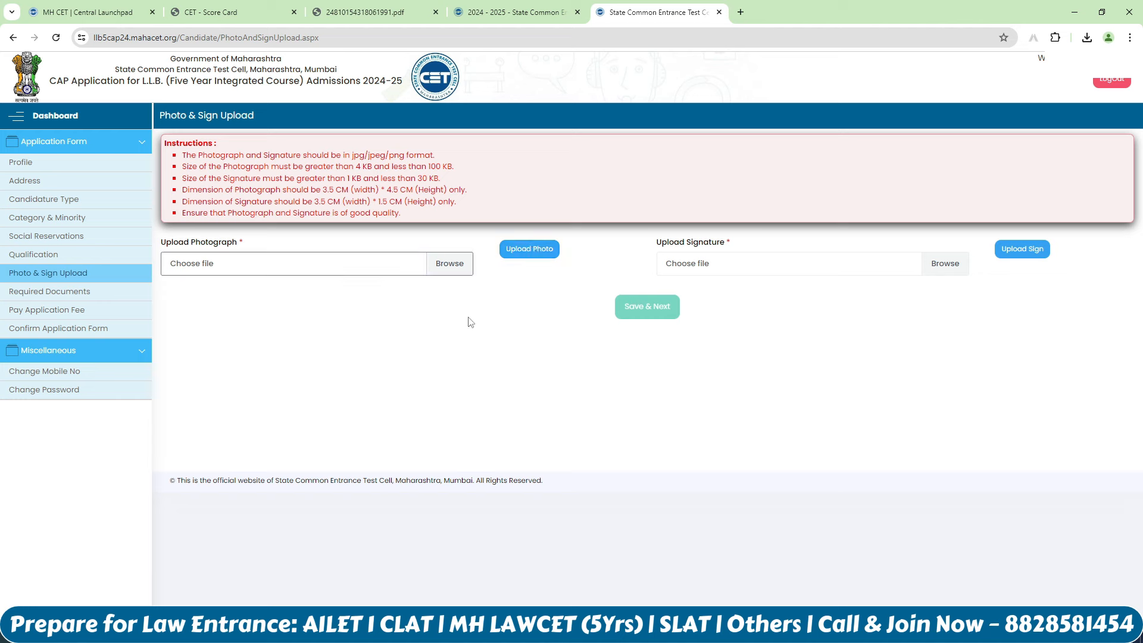
{"action": "left_click", "coordinate": [529, 250]}
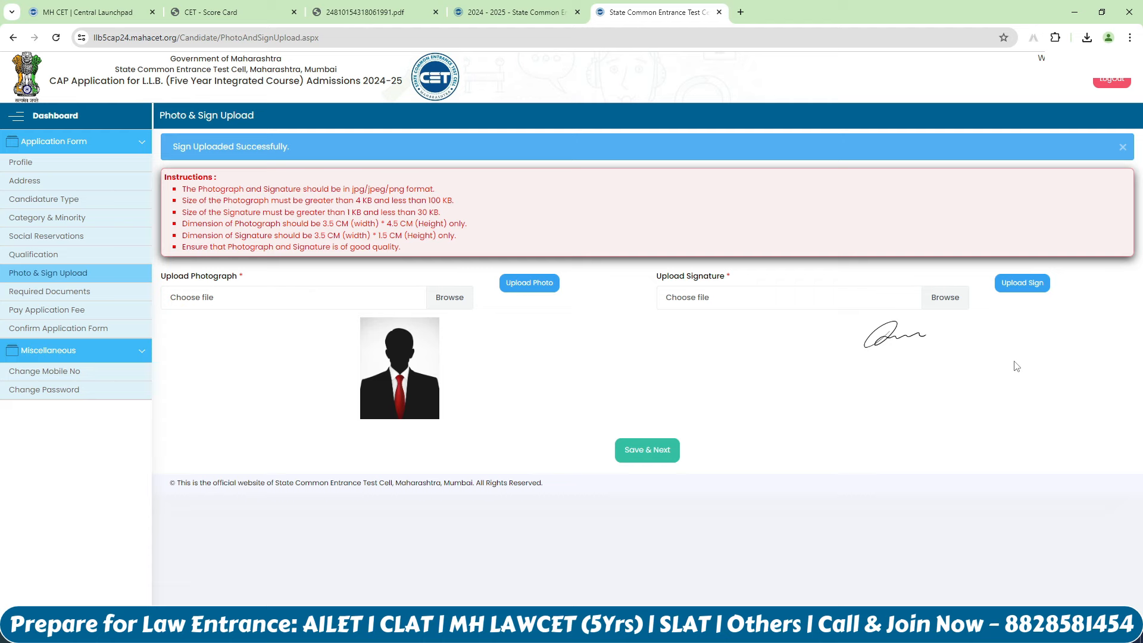
{"action": "left_click", "coordinate": [652, 453]}
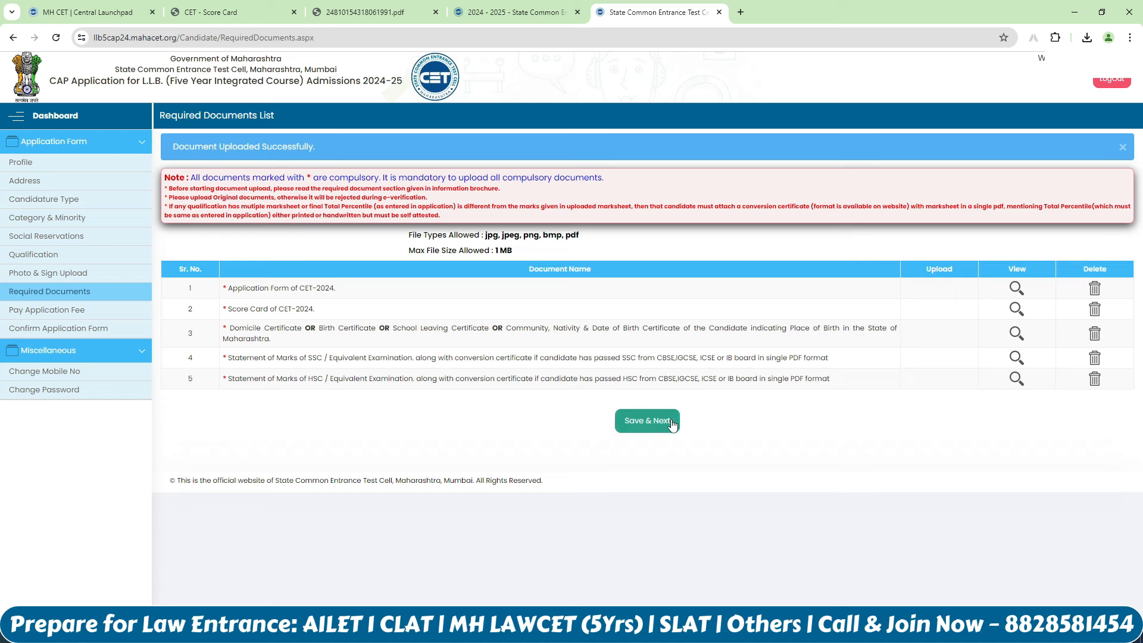
Step: Save the five uploaded documents and continue to the Pay Application Fee page
{"action": "left_click", "coordinate": [672, 424]}
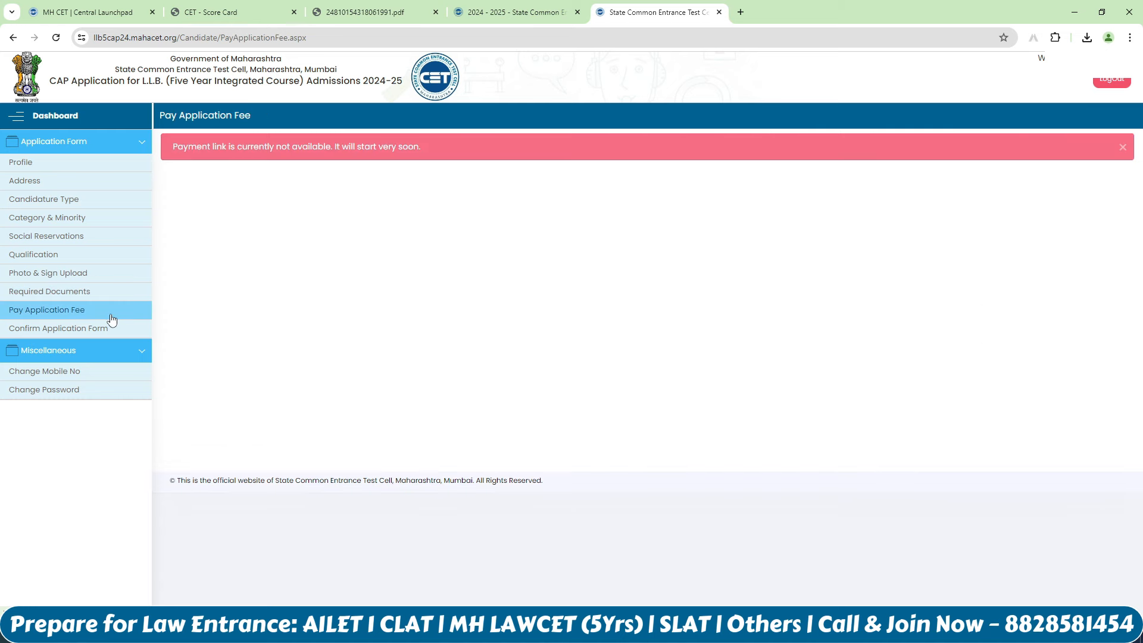